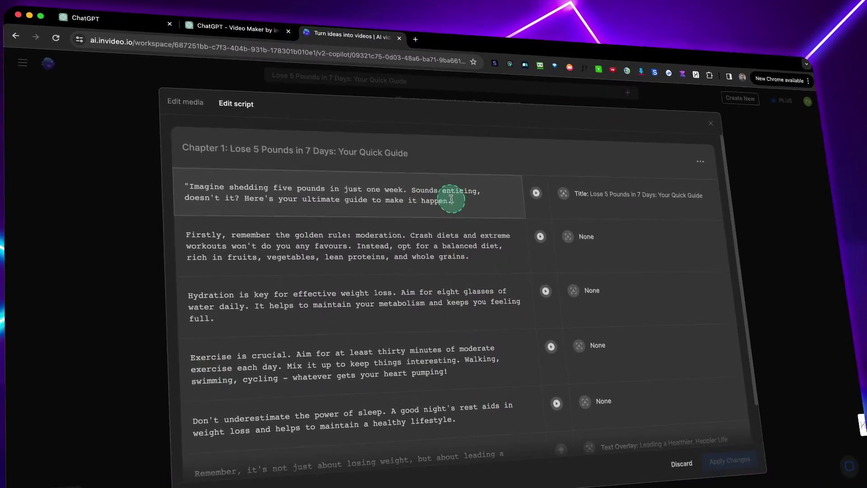
Select the script's opening paragraph, search stock for 'sleeping woman' and swap in a sleeping-woman clip.
left_click_drag(451, 198, 185, 186)
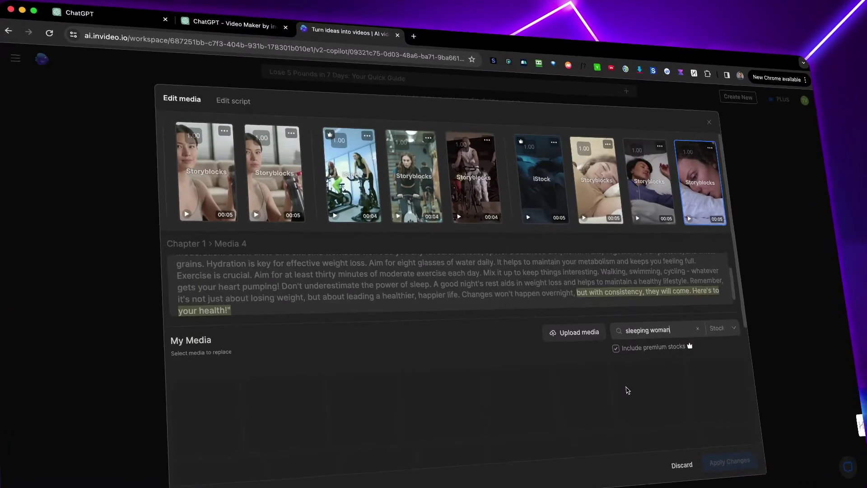
key("Return")
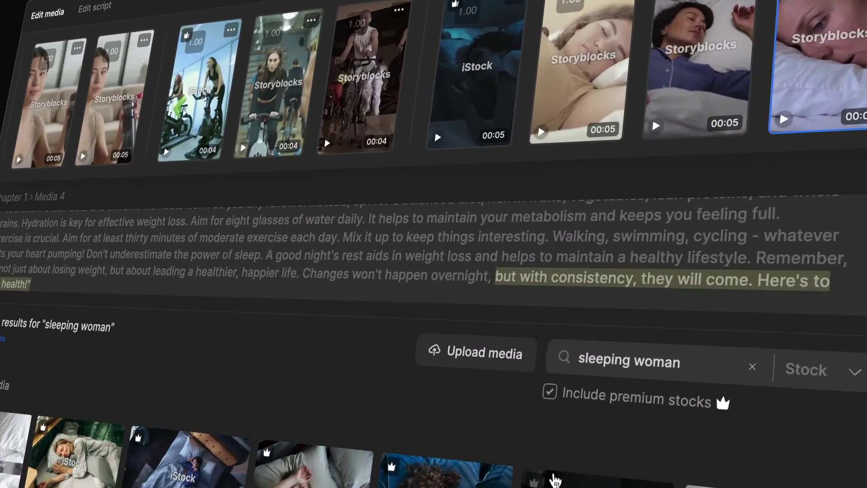
left_click(629, 391)
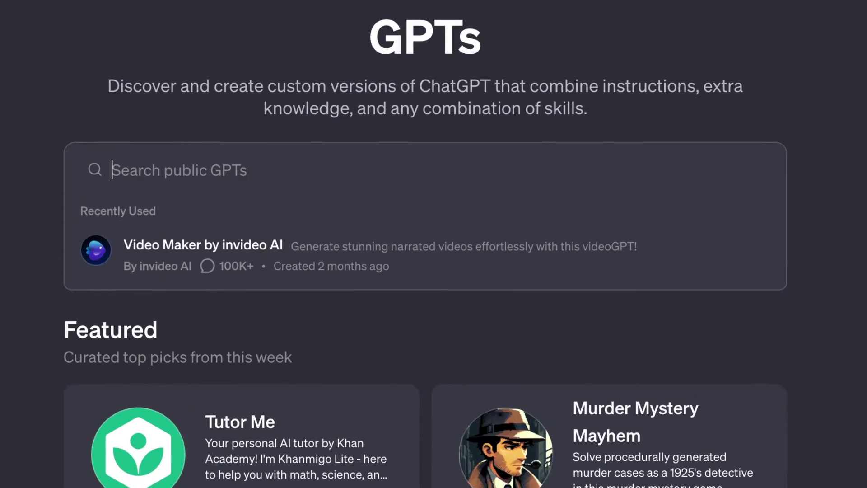
Search the GPTs for 'invid' to find Video Maker by invideo AI.
type("invid")
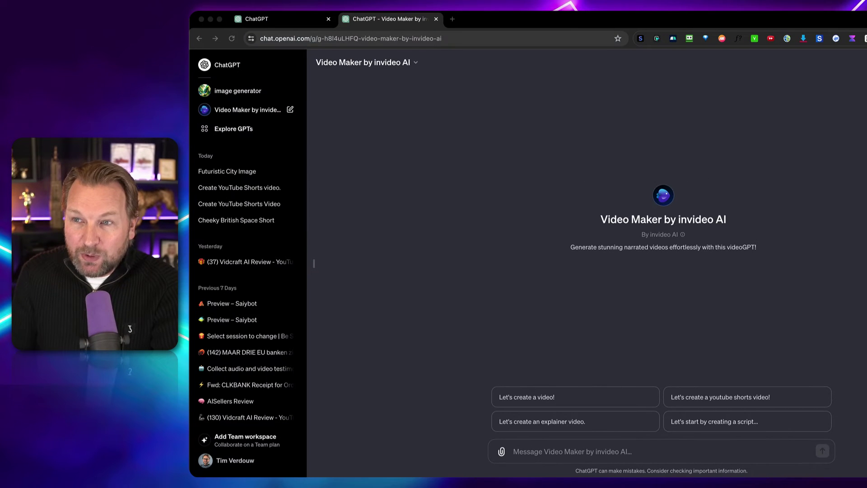
Paste and send the weight-loss Short prompt, then allow the GPT to contact video-ai.invideo.io.
left_click(599, 447)
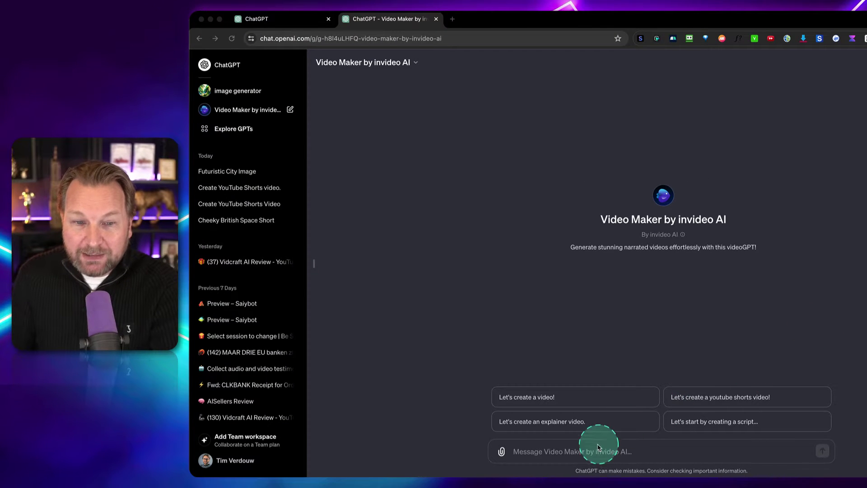
type("Create a YouTube Shorts about how to loose 5 pounds in 7 days. Make it motivating and use a authoritative British female voiceover.")
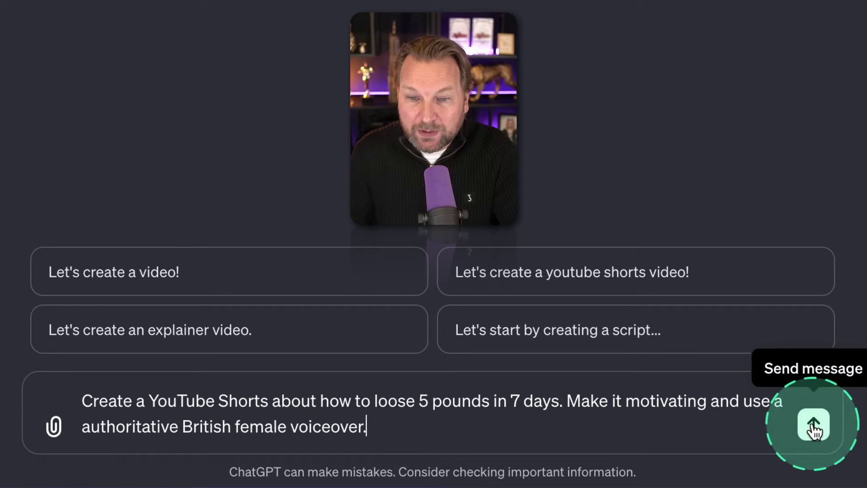
left_click(813, 425)
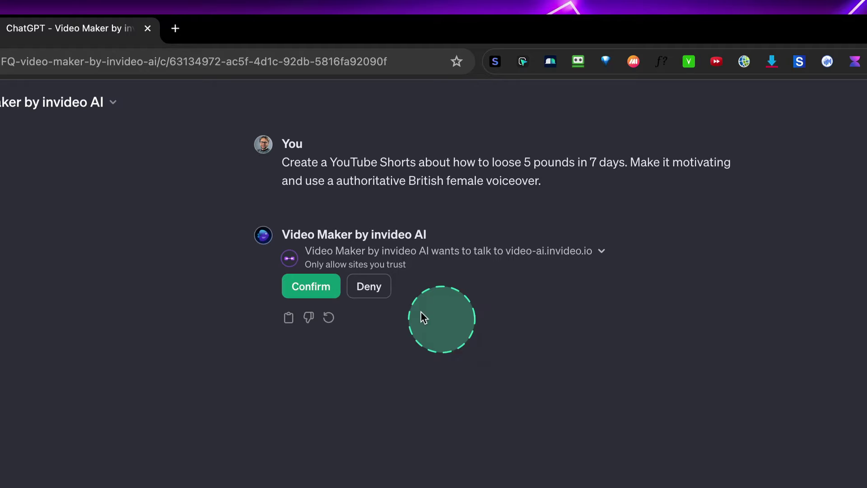
left_click(305, 293)
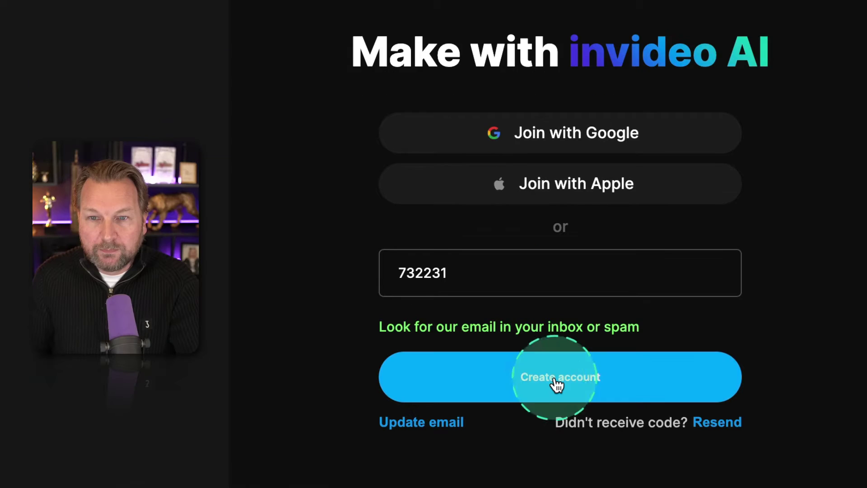
Finish creating the invideo AI account with the emailed verification code.
left_click(552, 381)
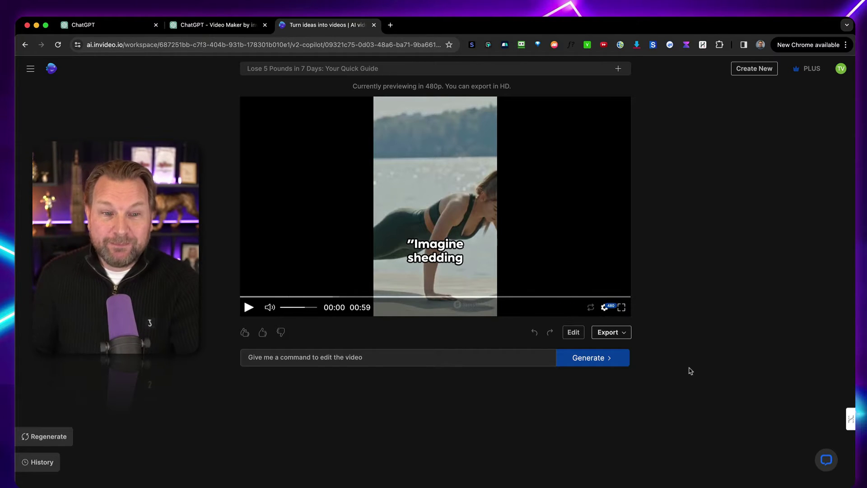
Play the 59-second 'Lose 5 Pounds in 7 Days' preview through to its 00:59 end card.
left_click(250, 308)
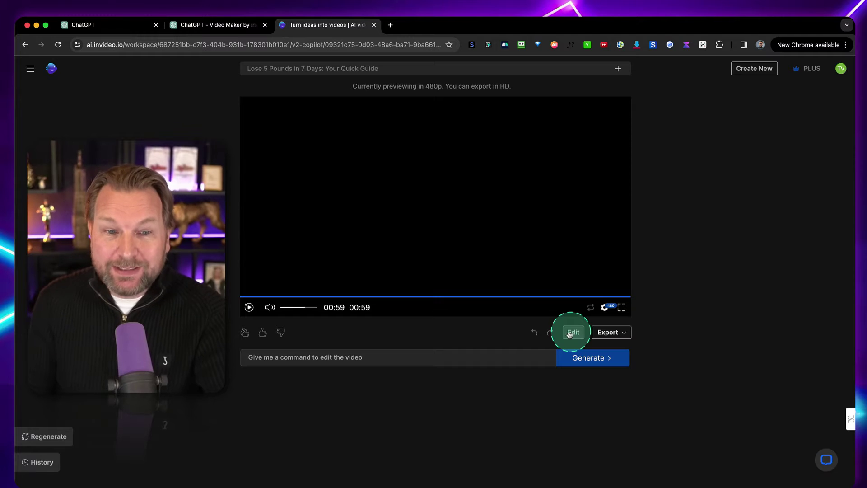
Jump to the closing sleeping-woman clip, enter Edit media, and select the last clip for replacement.
left_click(621, 298)
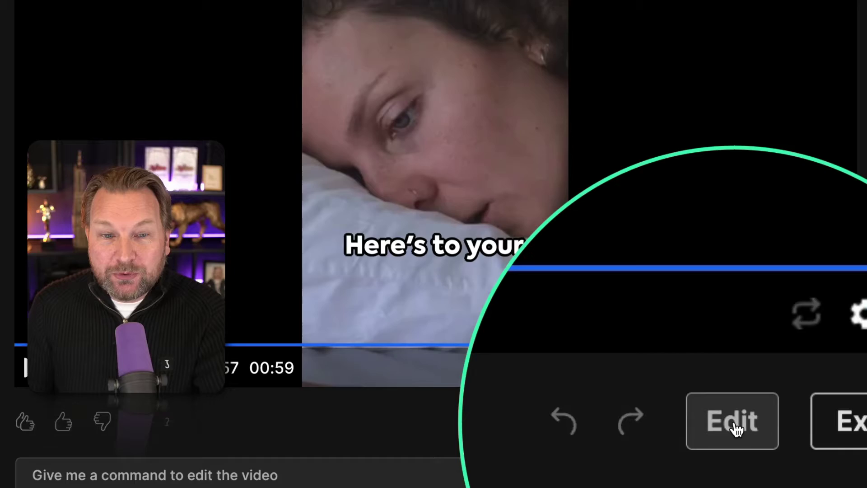
left_click(735, 428)
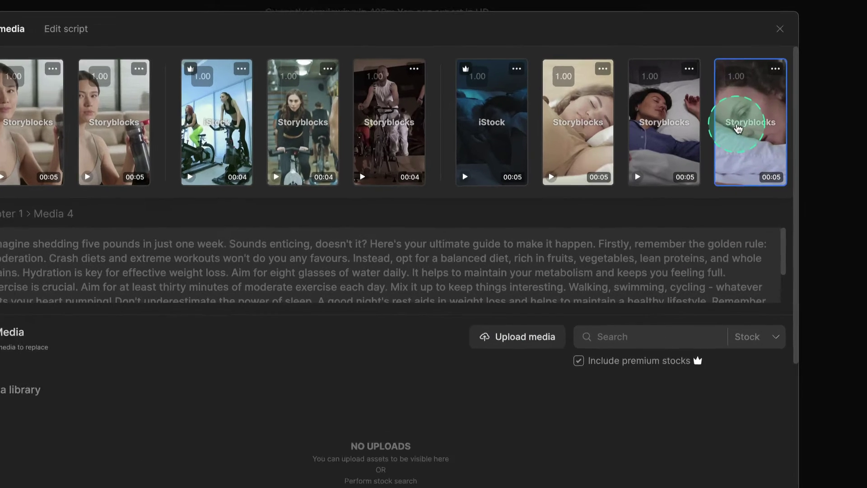
left_click(747, 110)
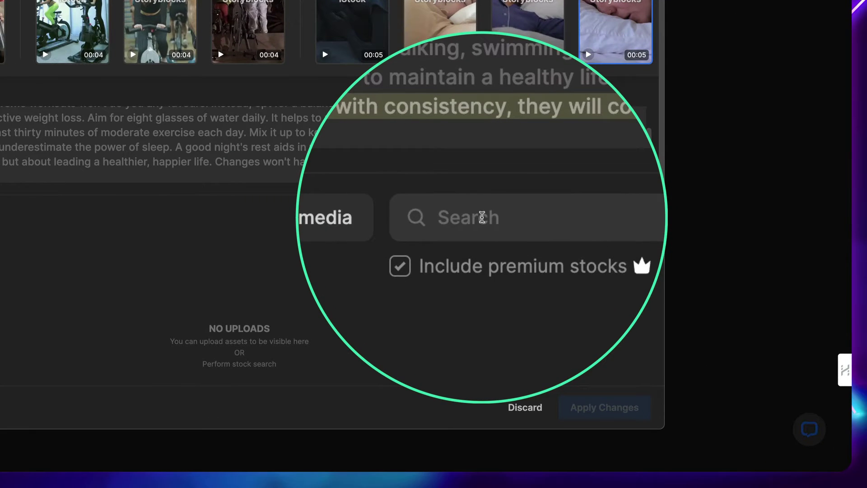
Search stock footage for 'sleeping woman' and browse the results.
left_click(485, 216)
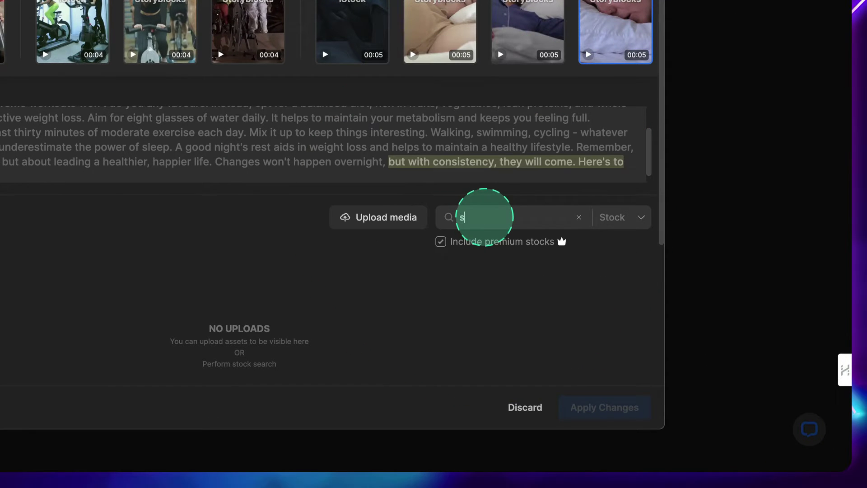
type("sleeping woman")
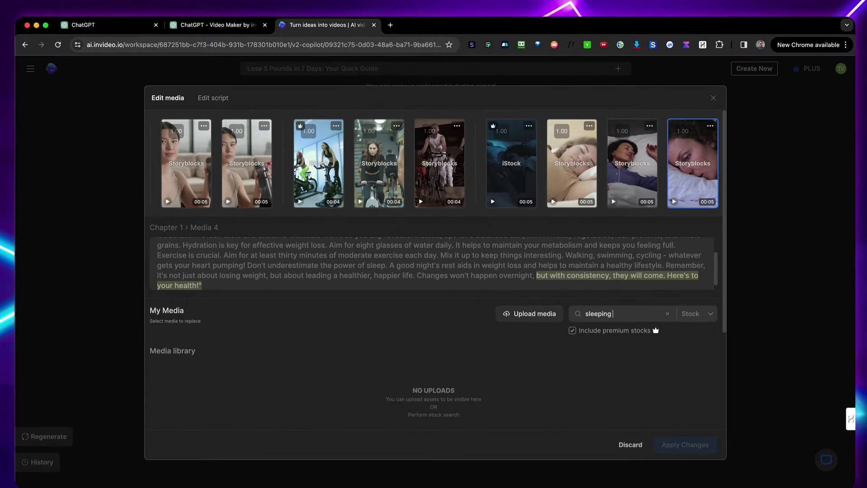
key("Return")
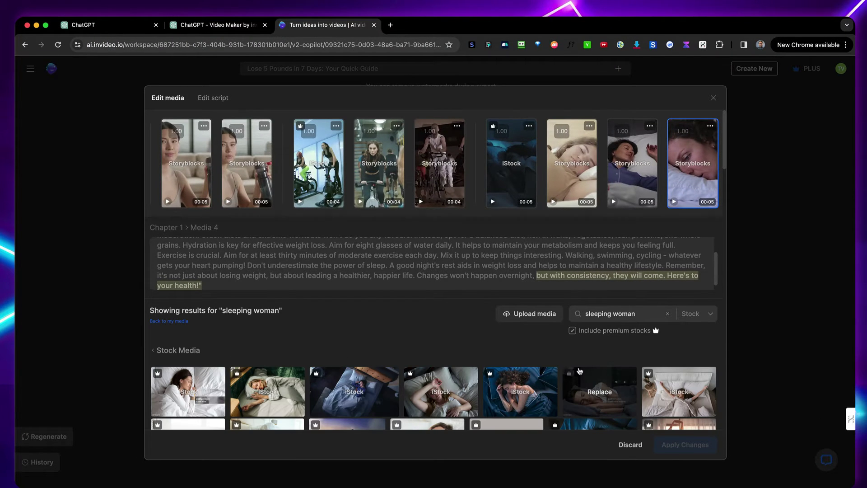
scroll(580, 370, "down", 5)
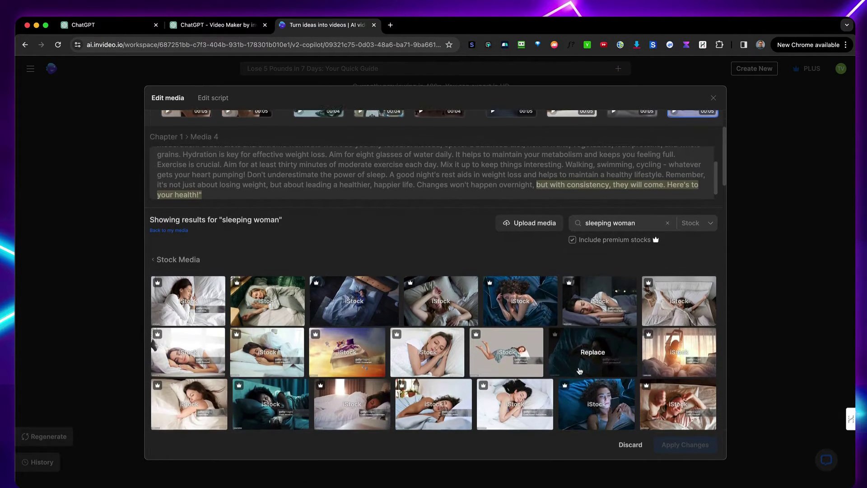
scroll(579, 371, "down", 5)
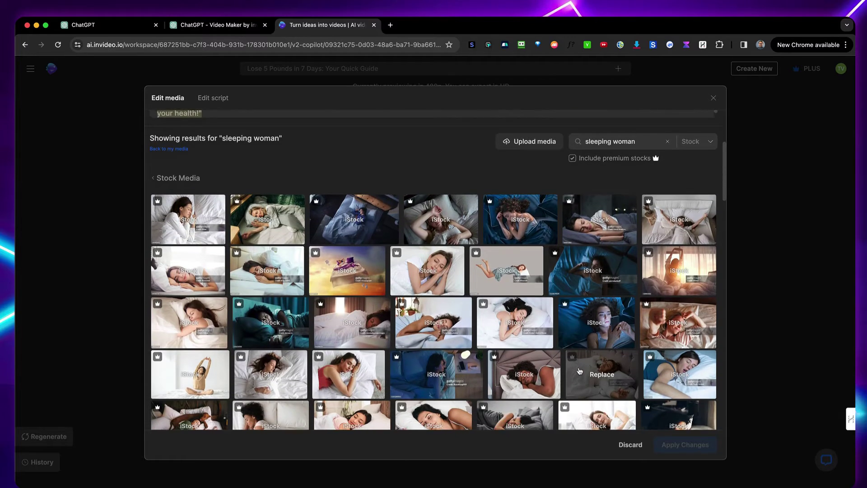
scroll(580, 370, "up", 10)
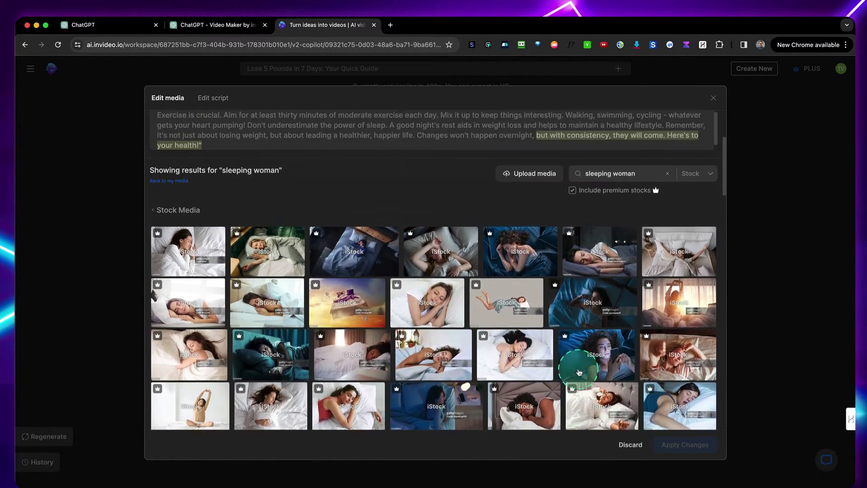
Change the search to 'happy woman', replace the clip with a result and apply the change.
left_click(579, 371)
left_click(604, 326)
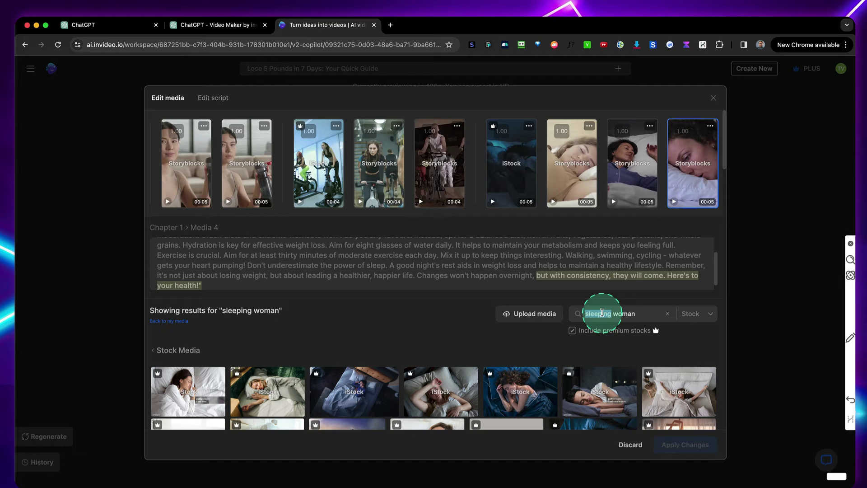
type("happy")
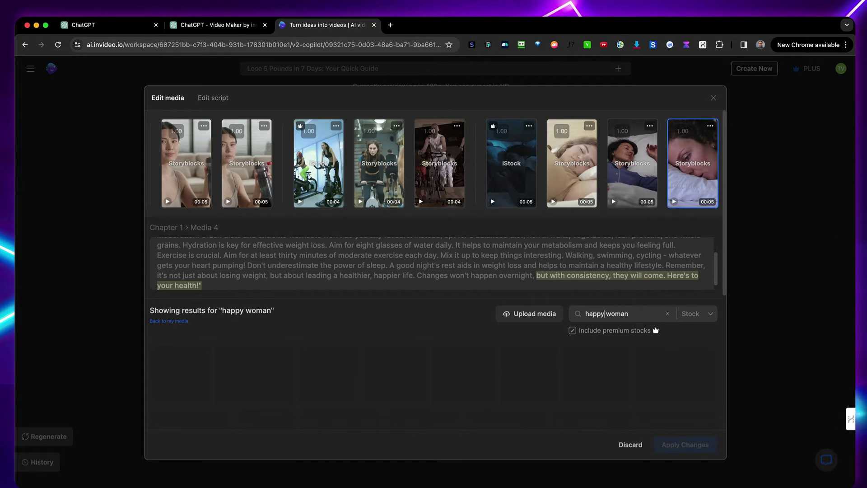
scroll(547, 376, "down", 3)
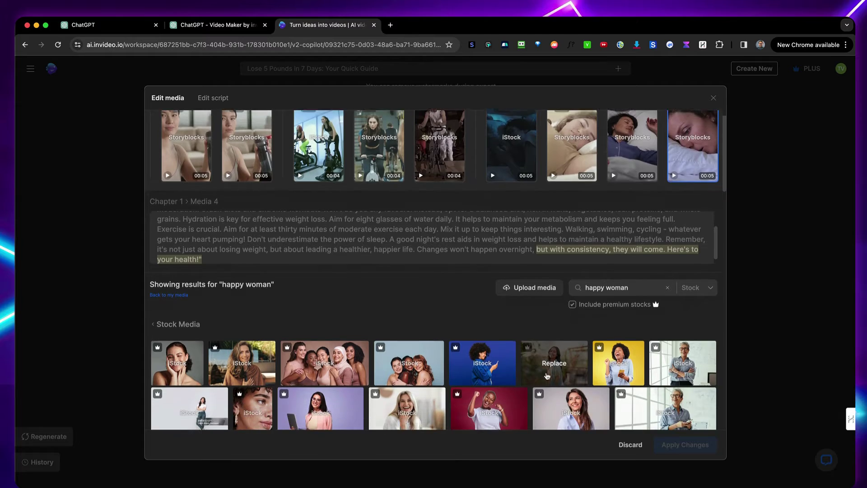
scroll(547, 376, "down", 3)
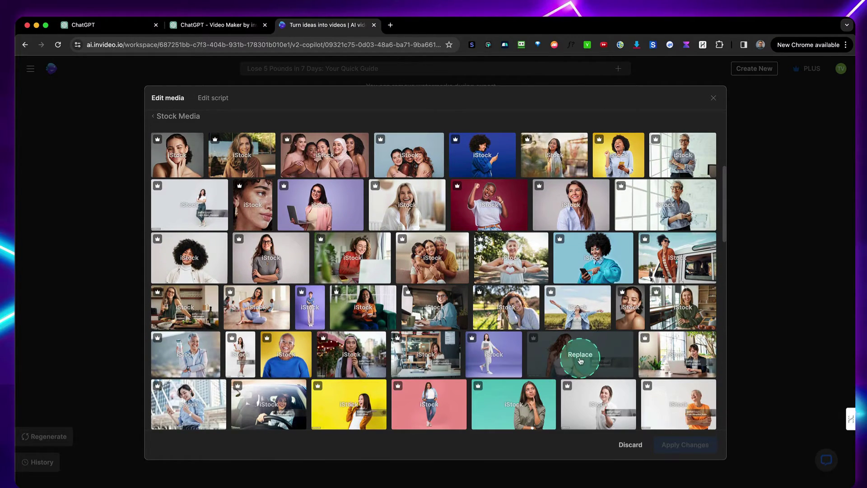
mouse_move(507, 263)
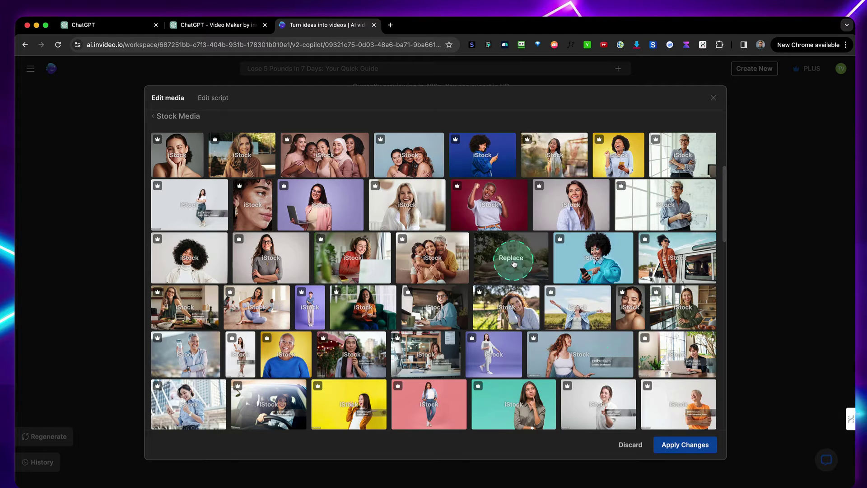
scroll(502, 256, "down", 2)
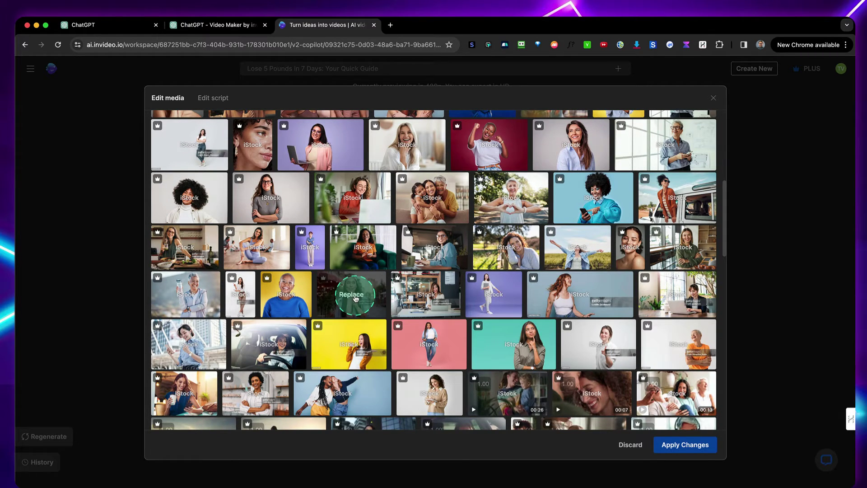
scroll(355, 298, "down", 2)
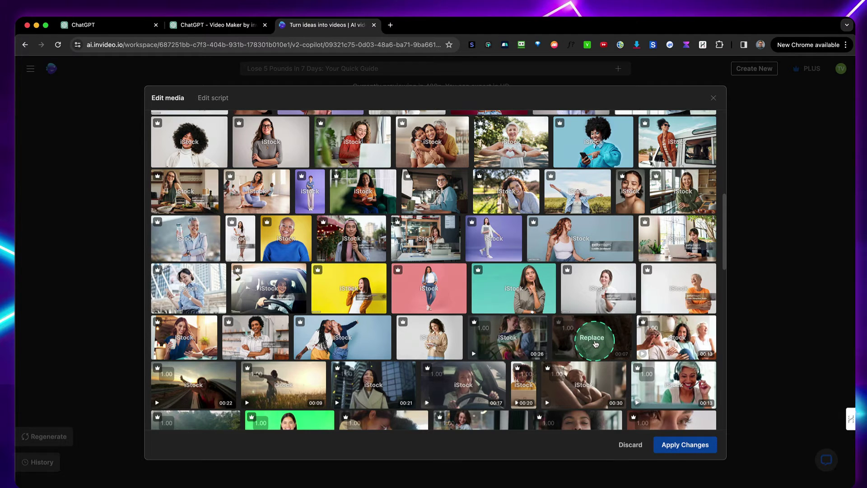
scroll(596, 344, "down", 4)
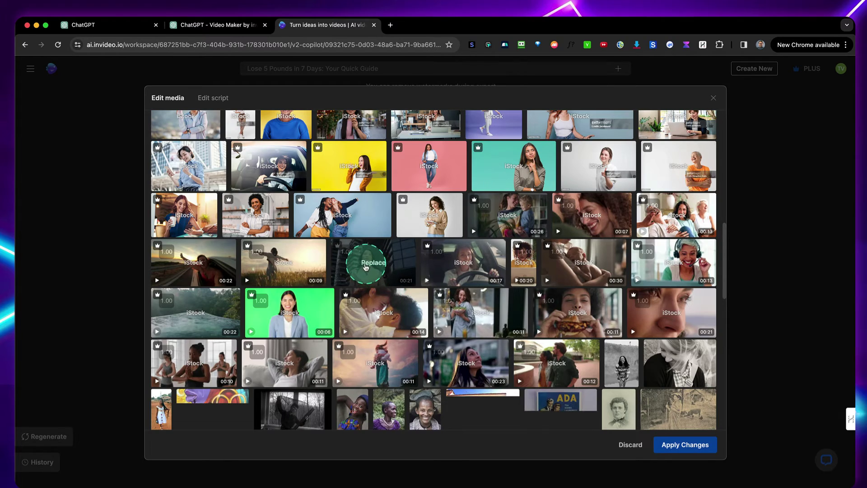
scroll(359, 297, "down", 4)
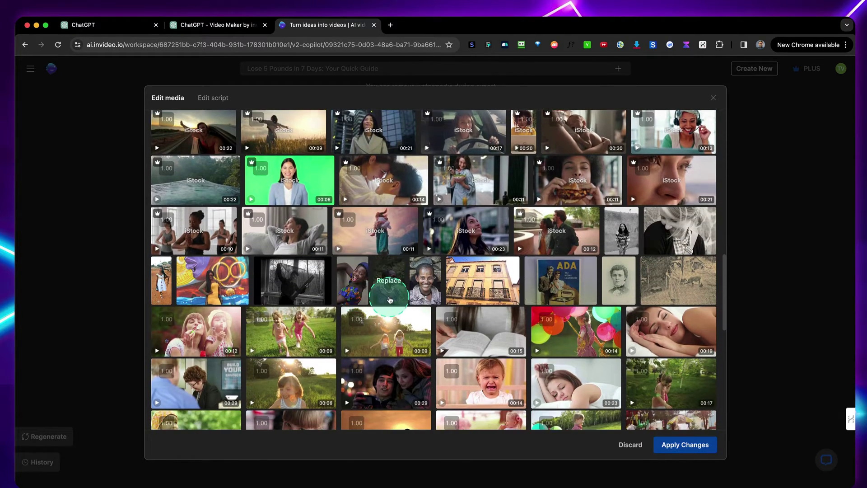
scroll(479, 256, "up", 2)
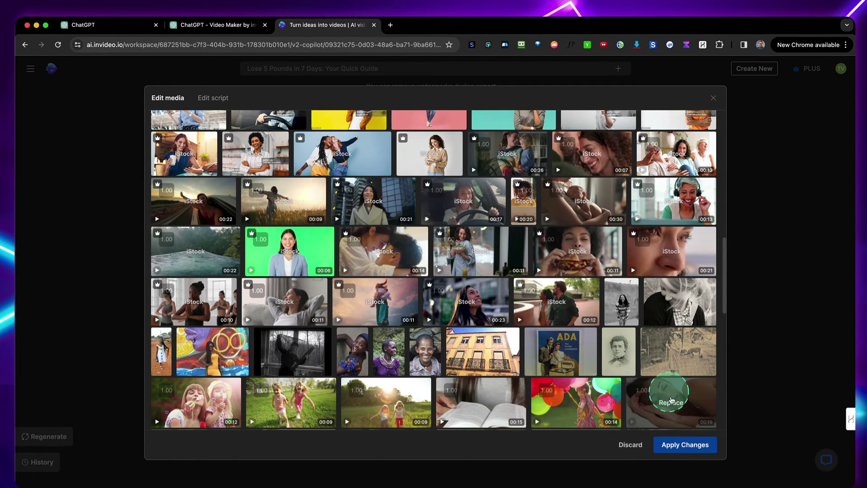
left_click(677, 447)
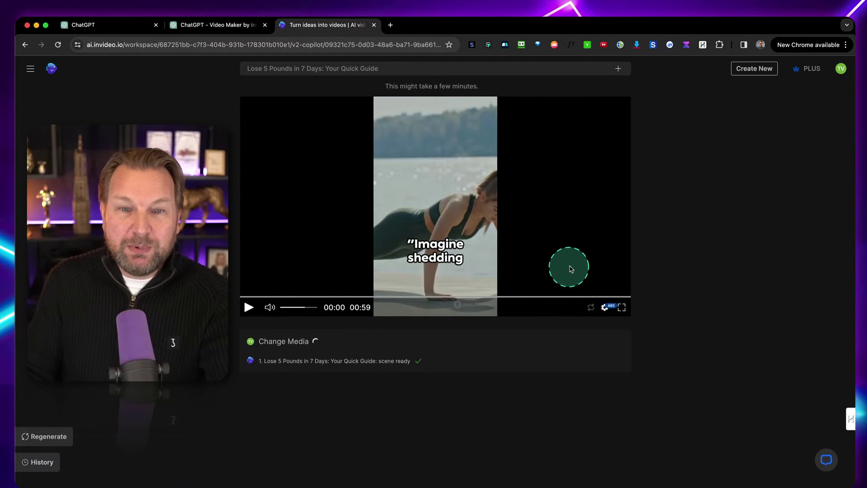
Play the Short's final seconds from 00:56, then bring up the Edit media panel.
left_click(612, 297)
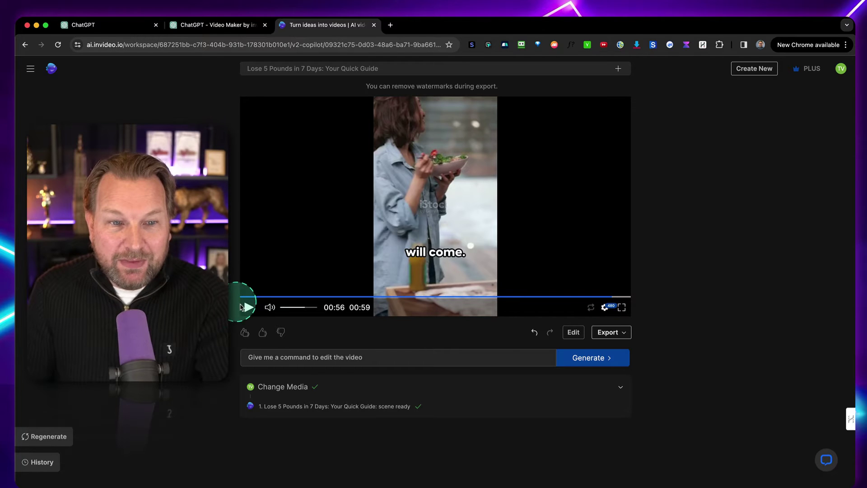
left_click(246, 309)
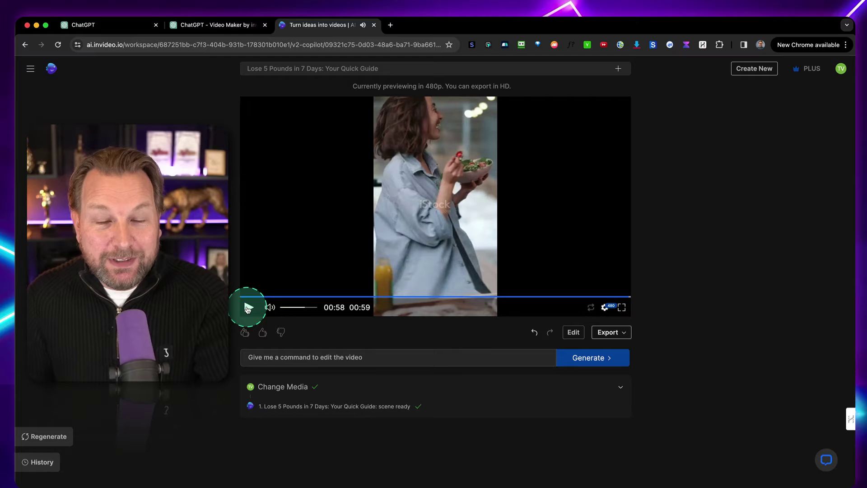
left_click(573, 332)
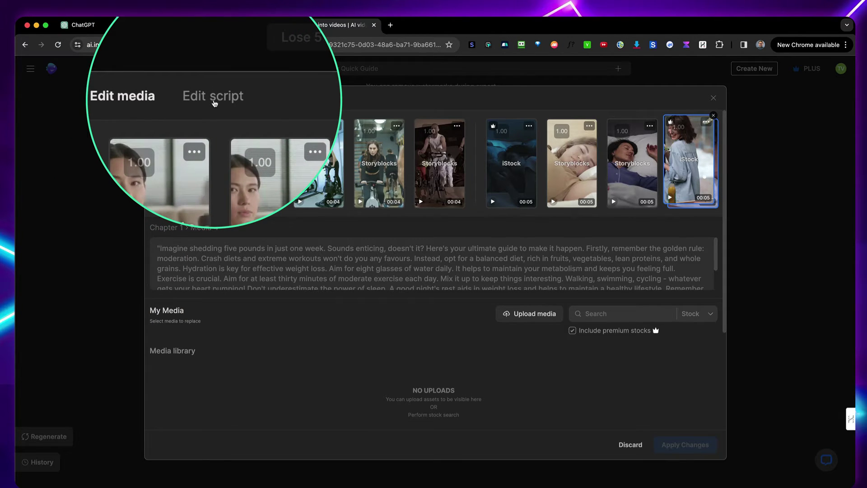
Switch to Edit script, preview the first scene's narration and inspect its media keywords.
left_click(208, 98)
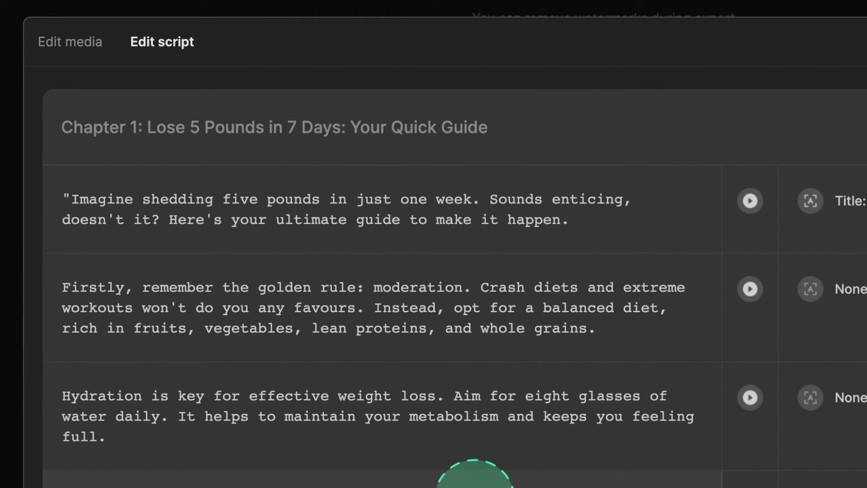
scroll(474, 479, "down", 2)
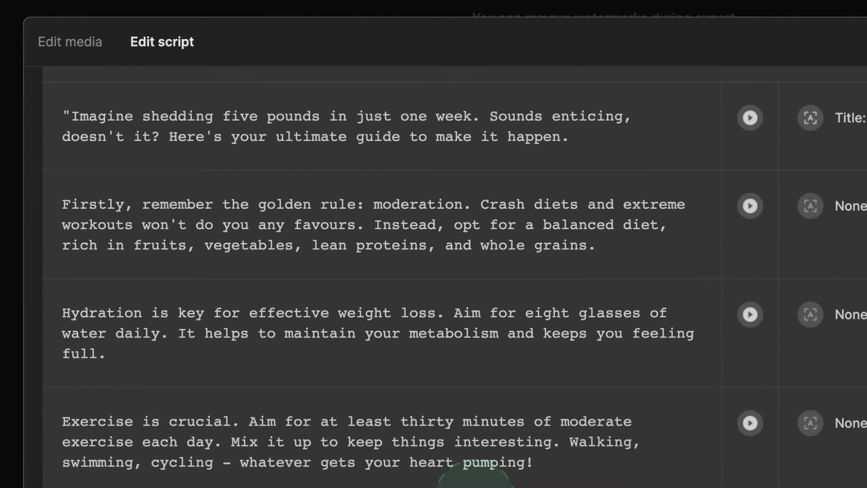
scroll(474, 478, "up", 2)
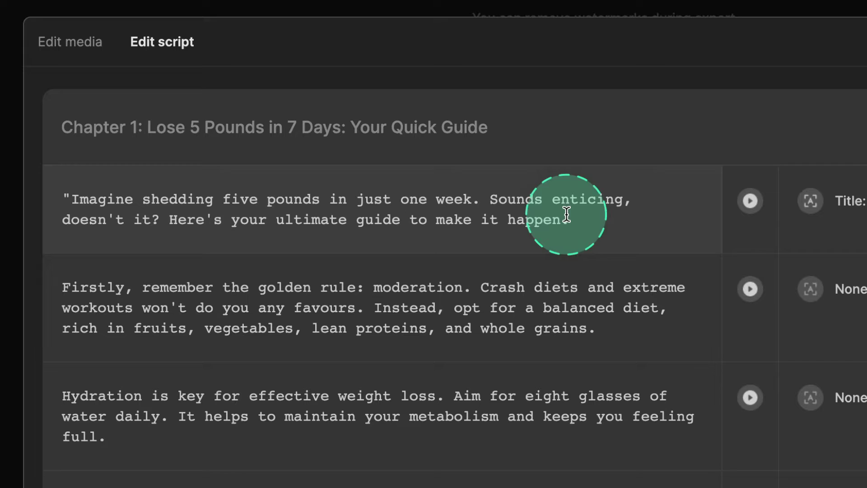
left_click_drag(567, 215, 62, 199)
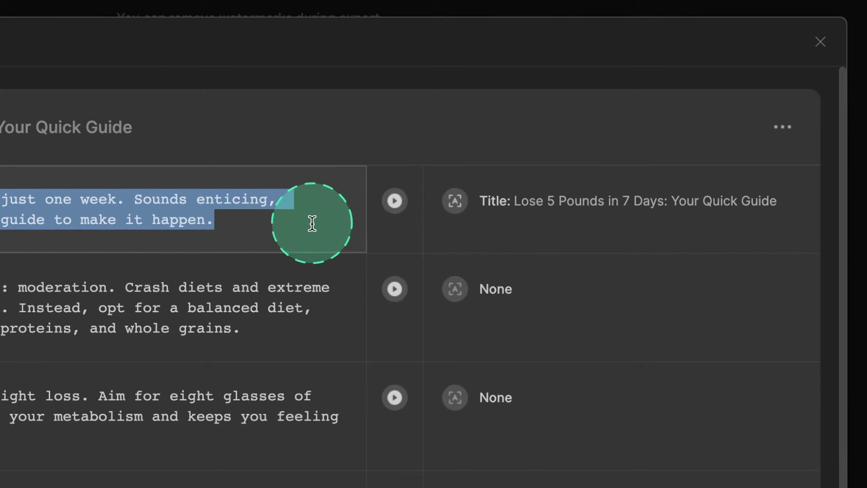
left_click(399, 204)
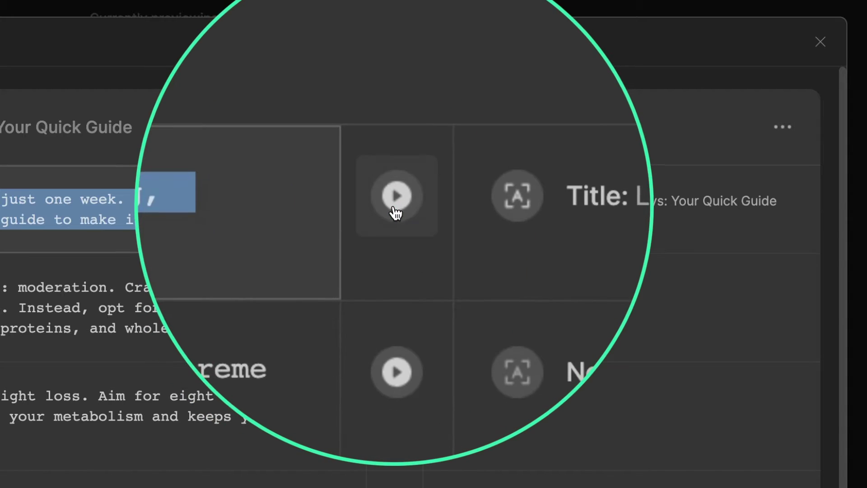
left_click(397, 207)
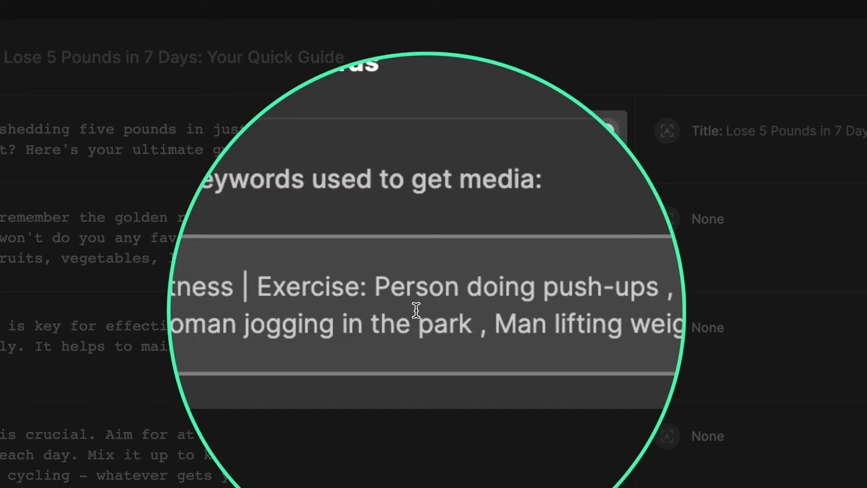
left_click(383, 301)
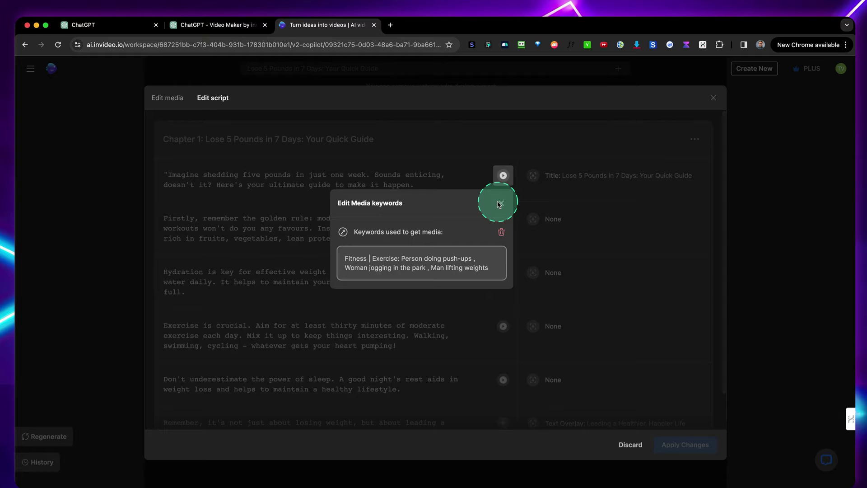
left_click(499, 205)
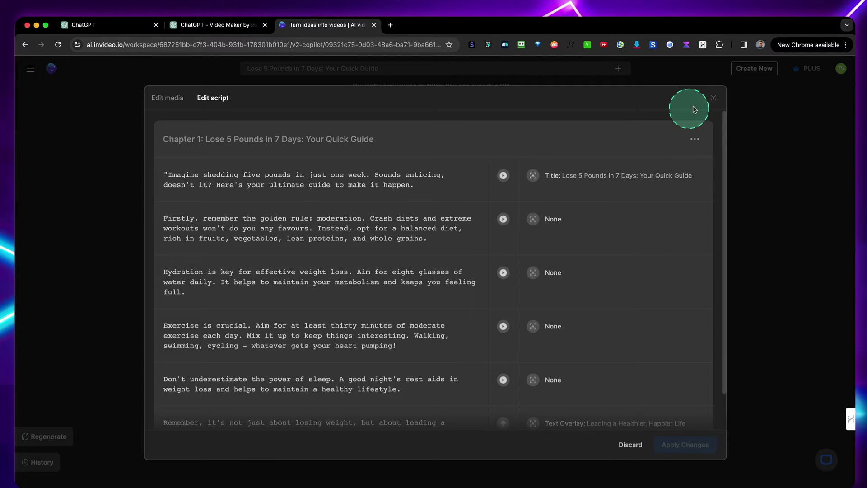
Close the script editor, set the video's audience to Health Enthusiasts, and dismiss the settings panel.
left_click(714, 98)
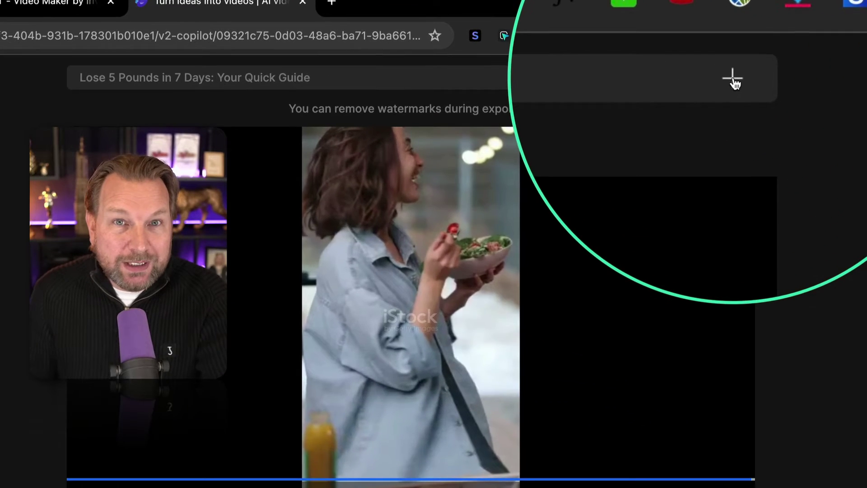
left_click(618, 69)
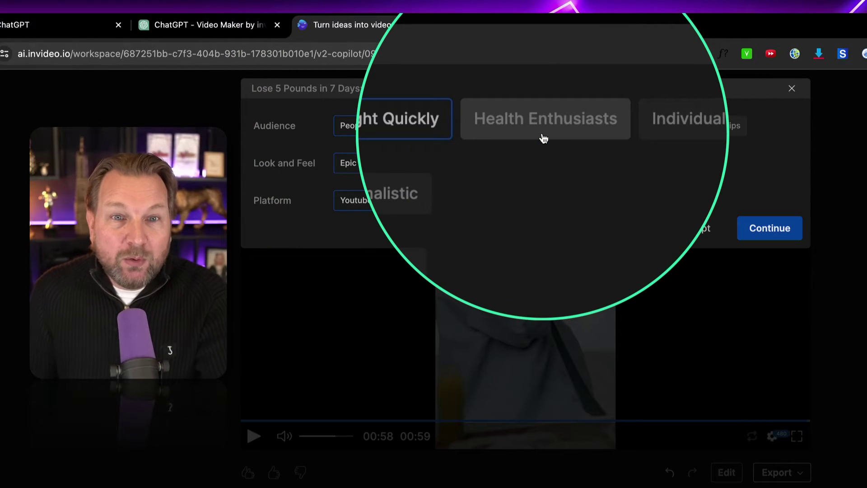
left_click(543, 136)
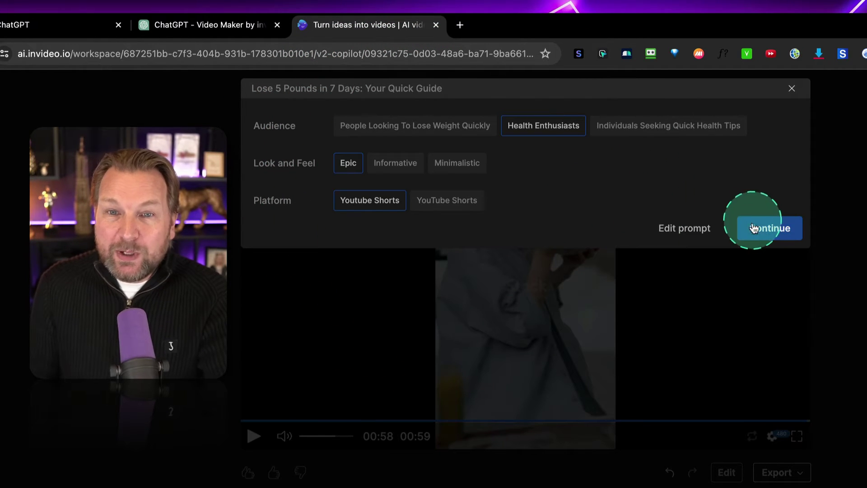
left_click(791, 90)
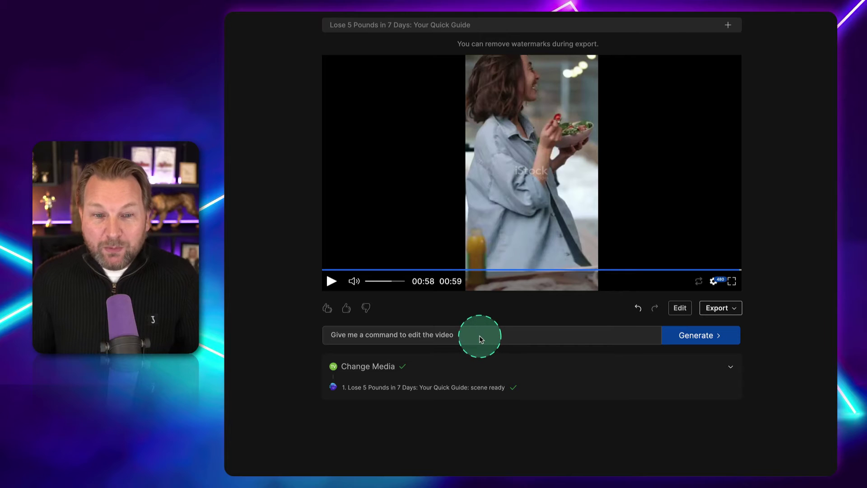
Reveal example edit prompts, such as deleting the second scene or using forest drone footage.
left_click(440, 332)
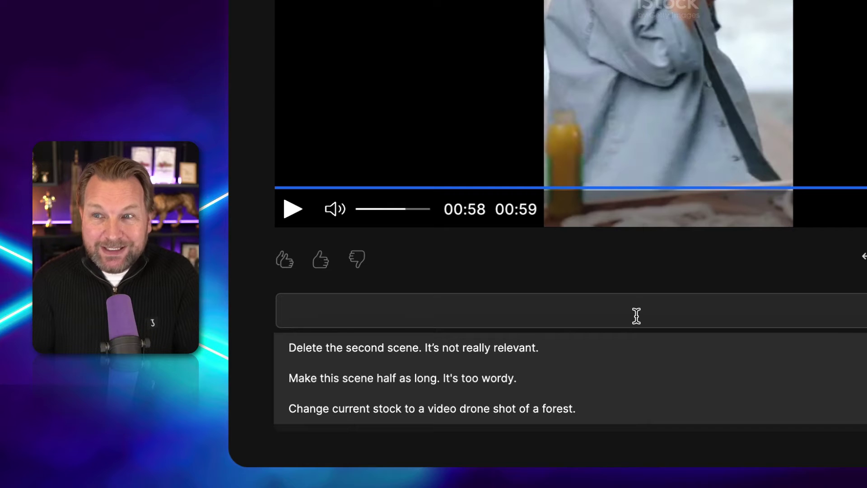
Generate a 'Change the music' edit, then play and pause the preview with the new track.
left_click(636, 316)
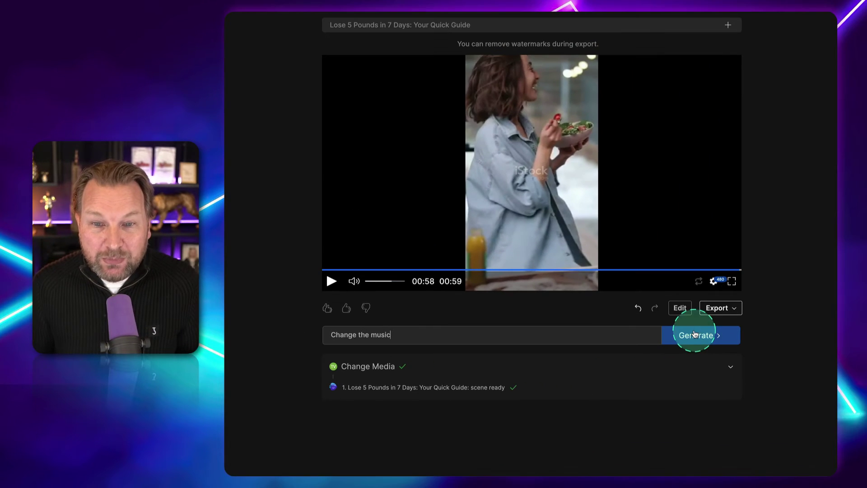
left_click(695, 336)
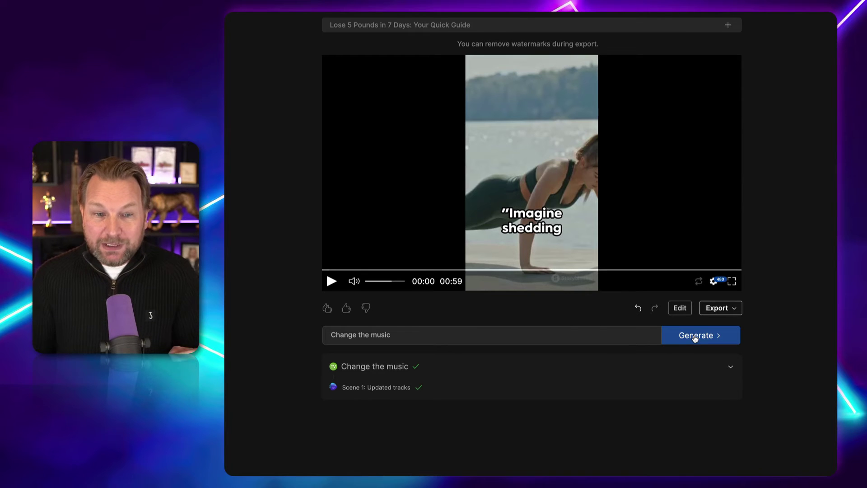
left_click(331, 281)
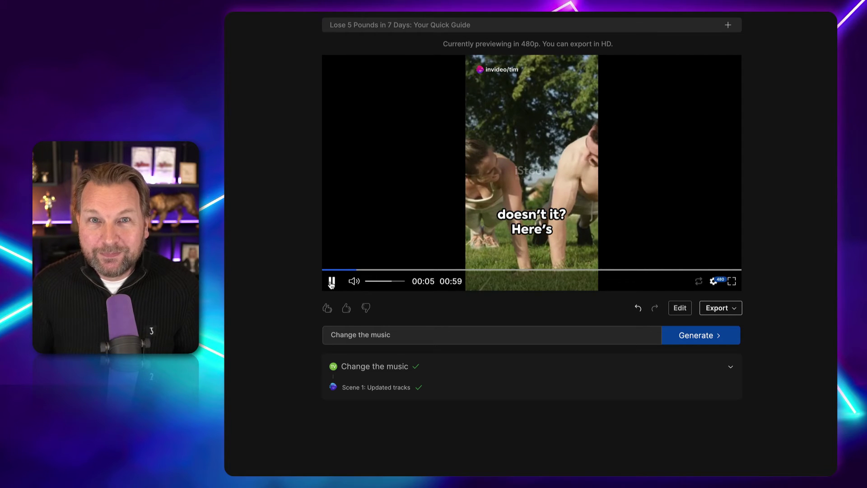
left_click(331, 281)
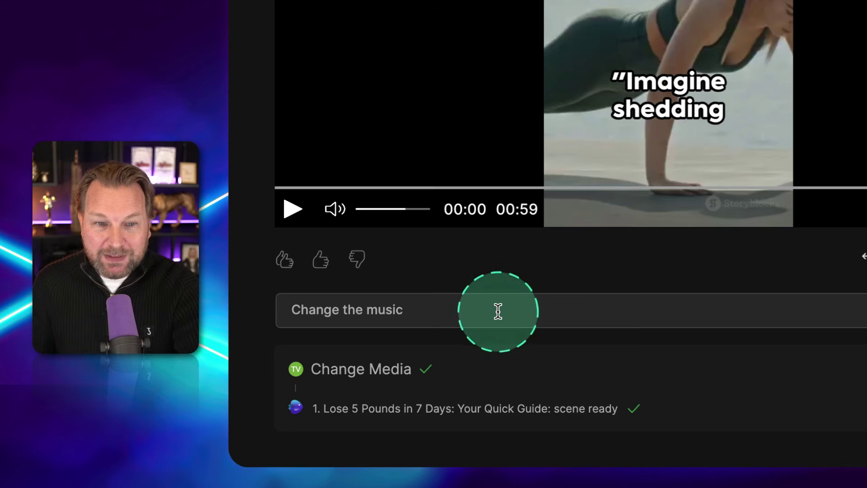
Generate 'Replace the first video for a group op women' to swap the opening clip.
left_click(440, 335)
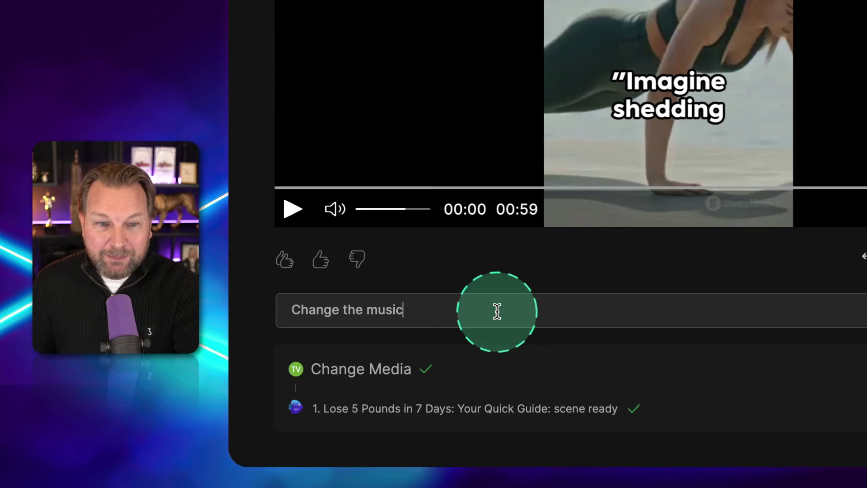
triple_click(478, 309)
type("Replace the first video for a group op women")
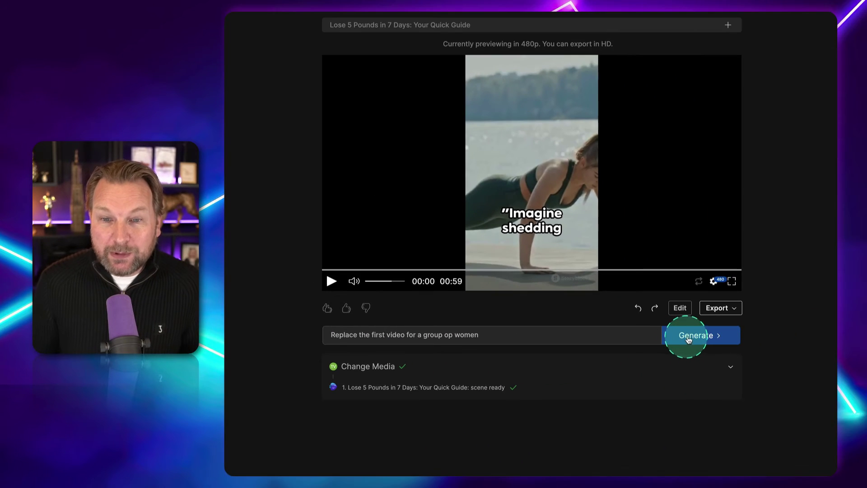
left_click(693, 336)
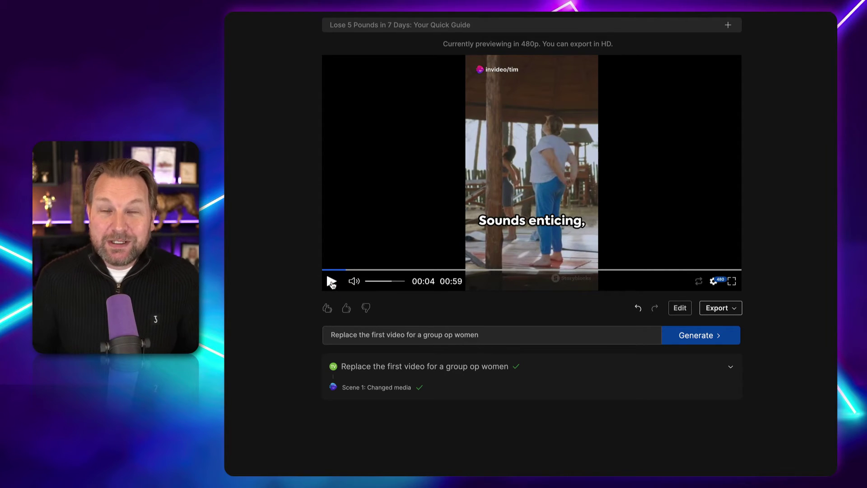
Undo the group-of-women swap, restoring the original push-up opening clip.
left_click(641, 313)
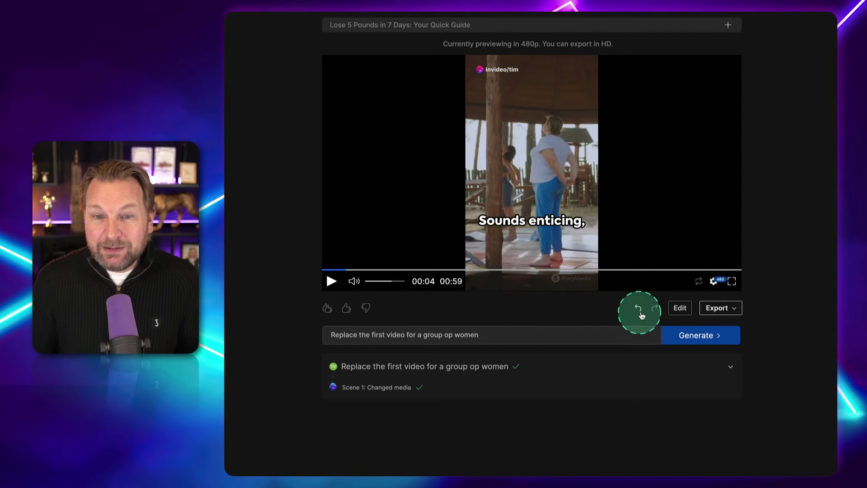
left_click(387, 293)
left_click(327, 270)
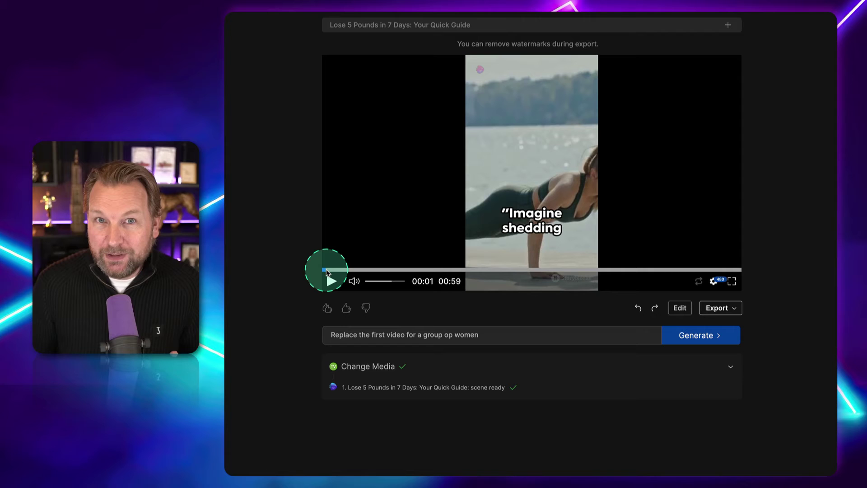
left_click(527, 186)
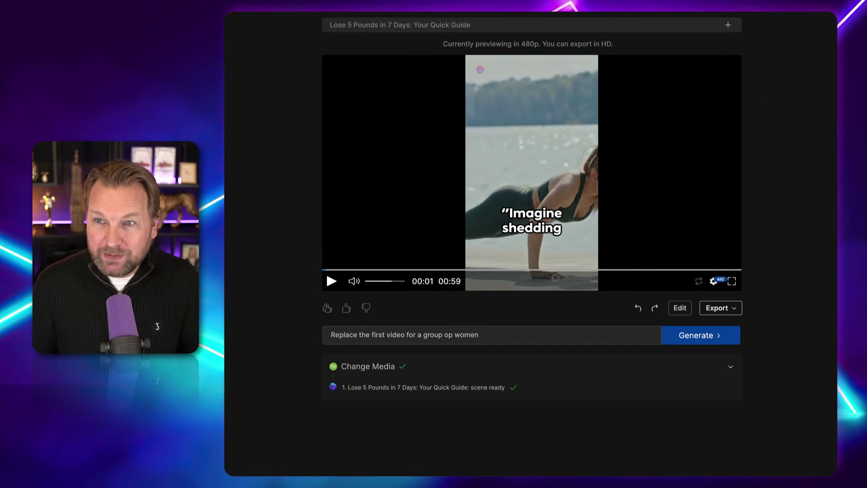
left_click(483, 334)
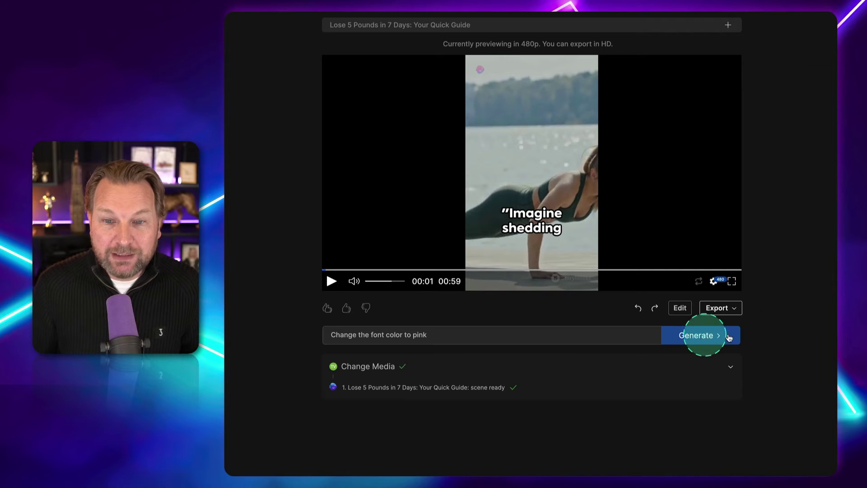
Make the subtitles pink, then add a white outline with 'Change the border color to white'.
left_click(728, 337)
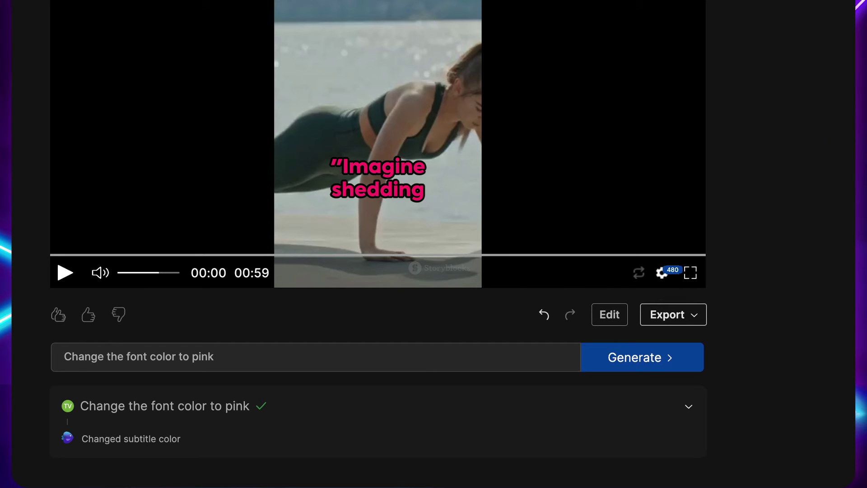
key("ctrl+a")
type("Change the border color to white")
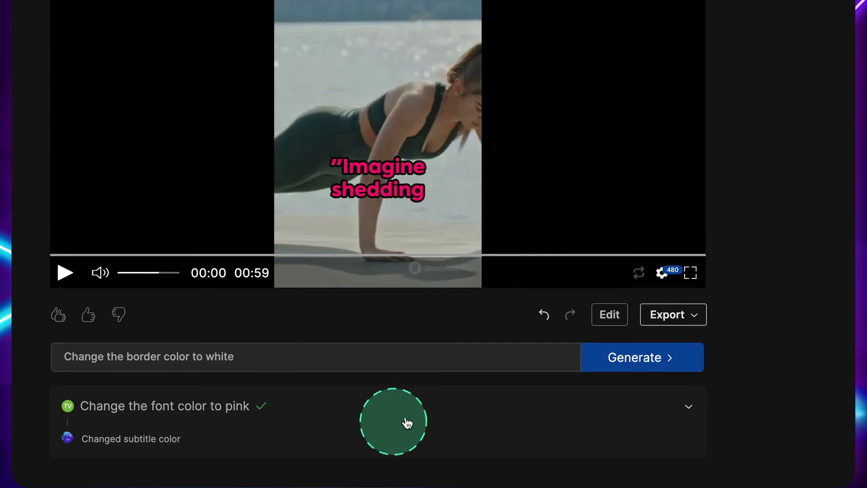
left_click(631, 365)
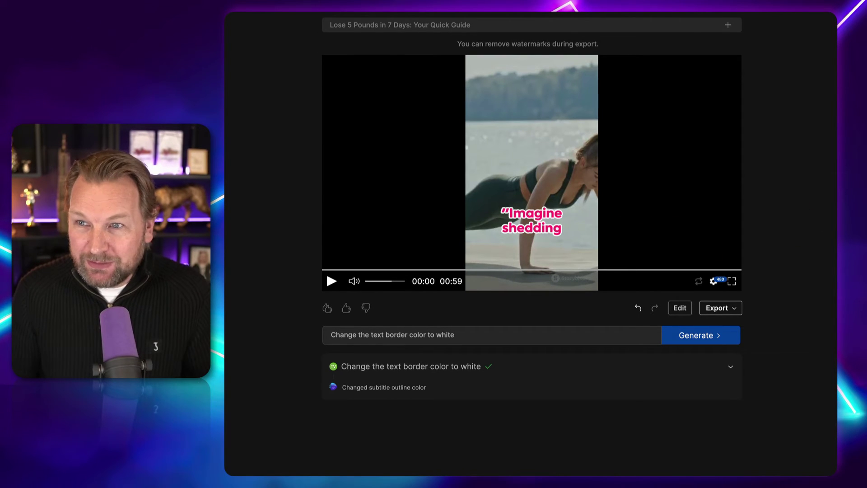
Generate 'Change the voice over to a strong male voice' to replace the narration.
left_click(573, 301)
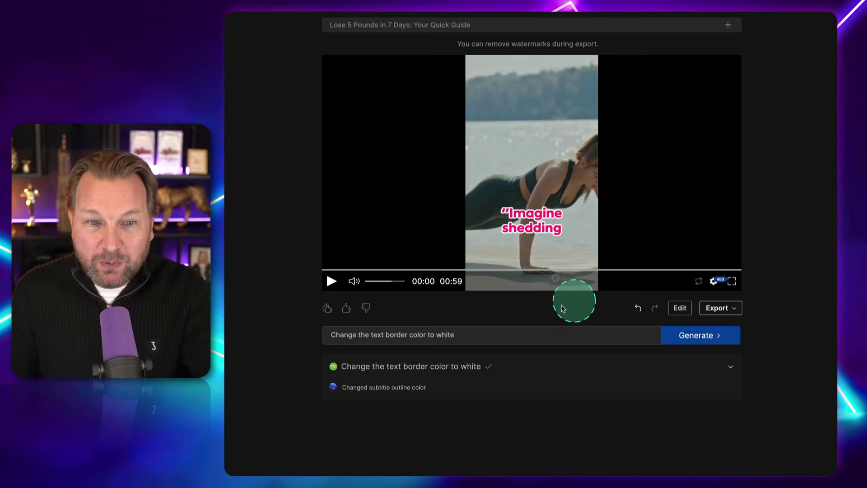
triple_click(484, 332)
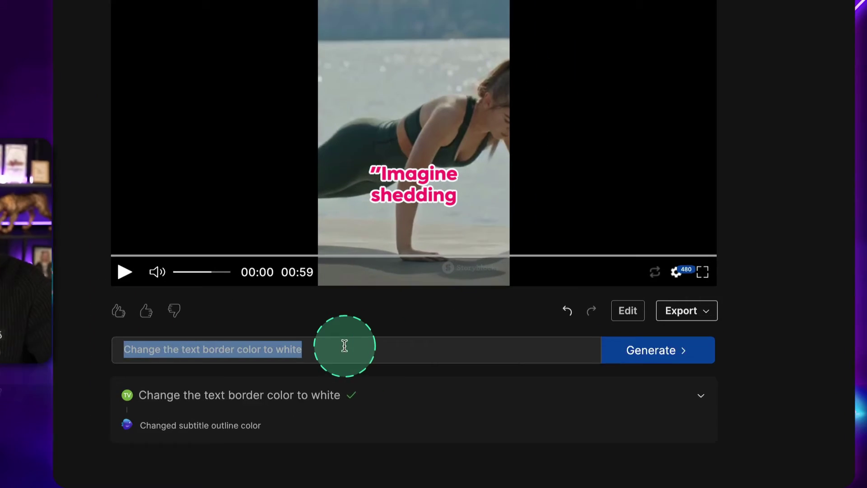
type("Change the voice over to a strong male voice")
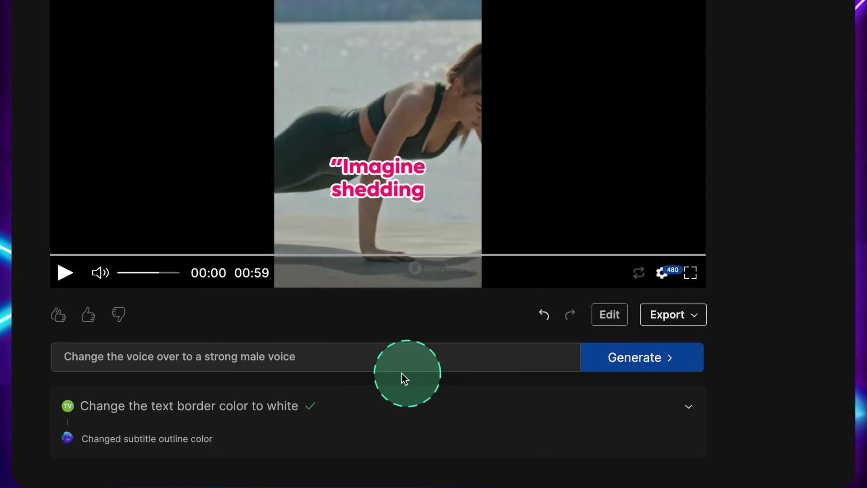
left_click(646, 356)
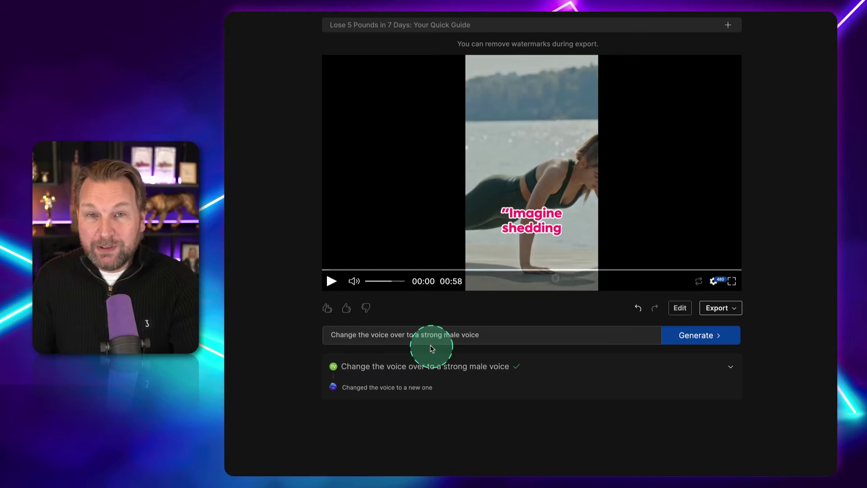
Play the revoiced video and pause it at 00:07.
left_click(332, 281)
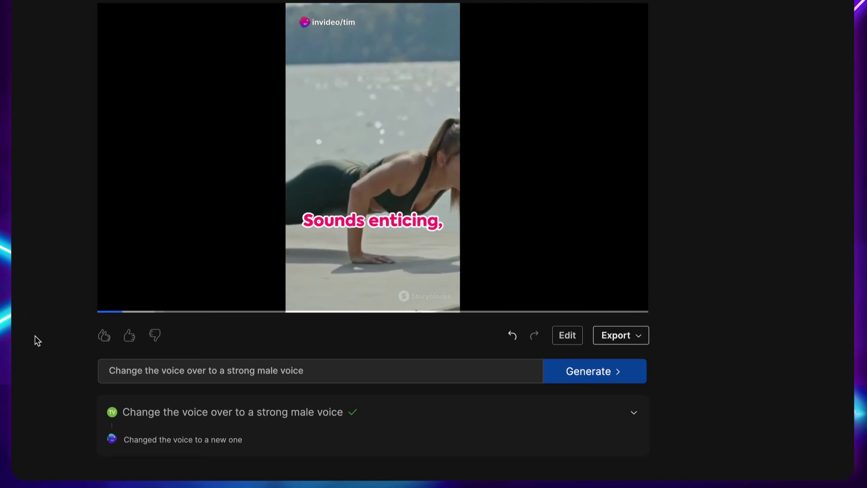
left_click_drag(34, 335, 85, 354)
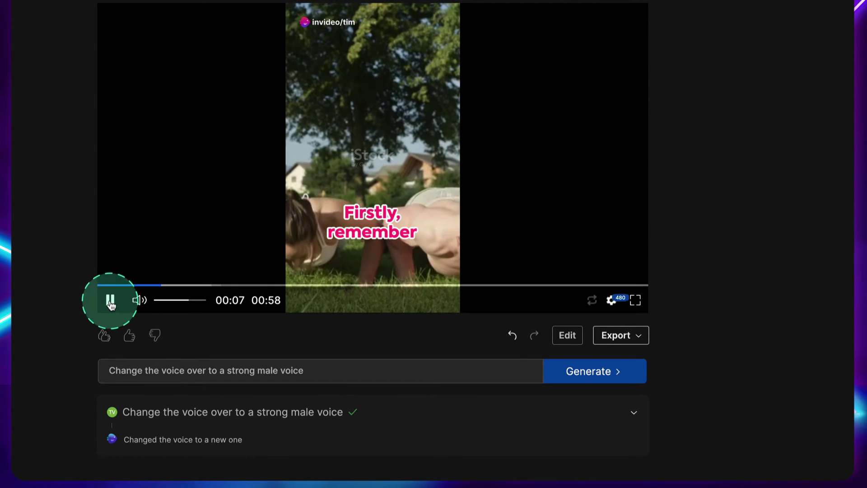
left_click(110, 301)
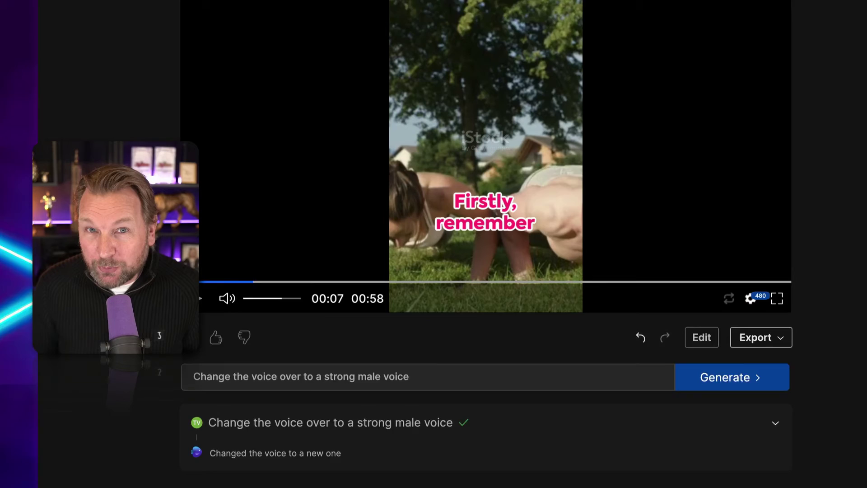
Export the finished Short as a watermark-free 1080p video.
left_click(729, 312)
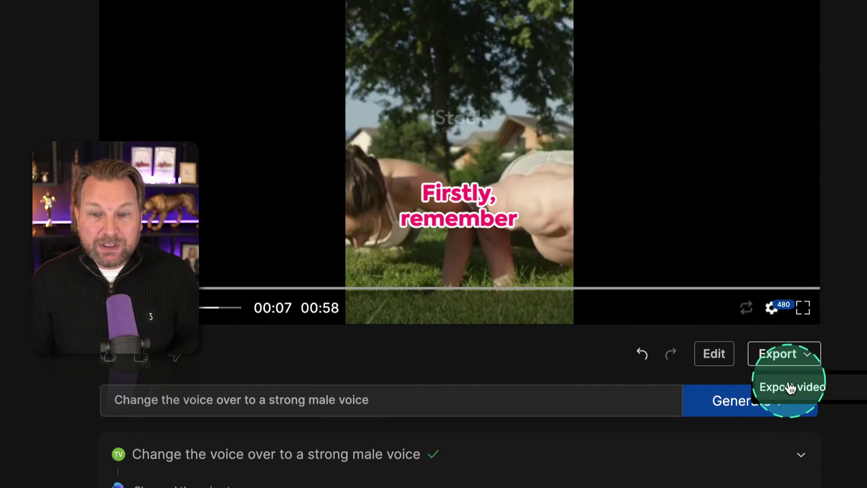
left_click(788, 386)
left_click(364, 441)
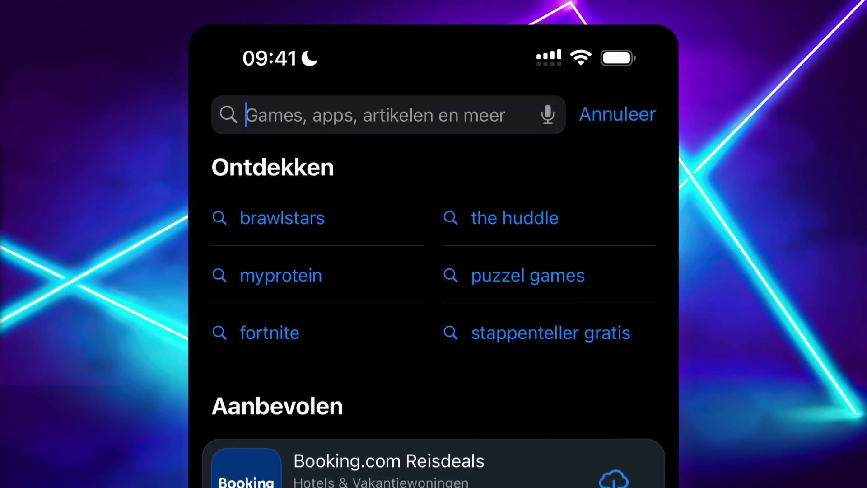
Search the App Store for 'invideo ai' and launch the invideo AI app.
type("invideo ai")
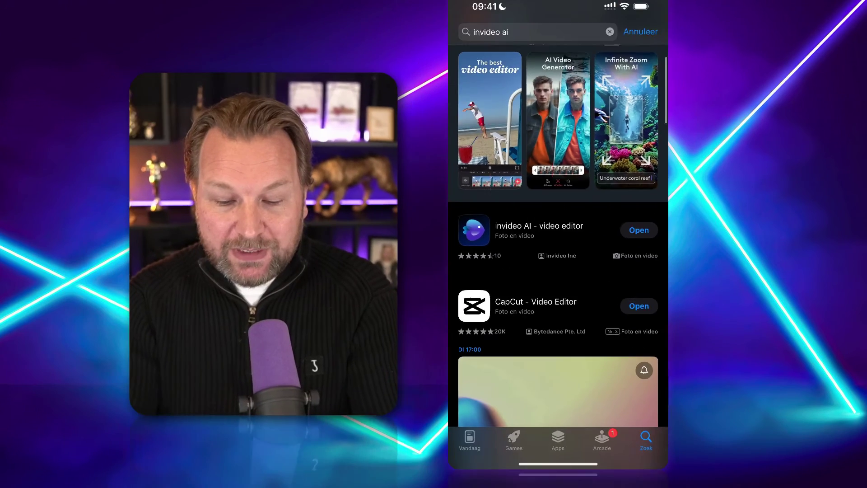
left_click(385, 334)
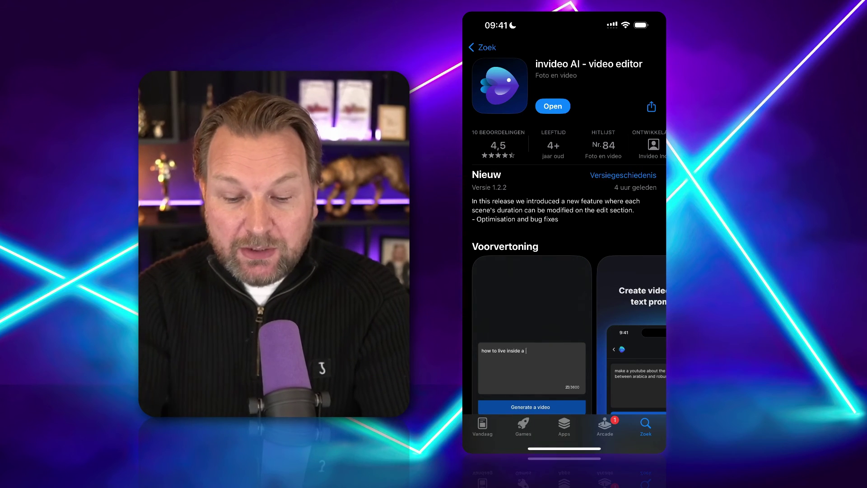
scroll(564, 226, "down", 3)
scroll(565, 225, "up", 3)
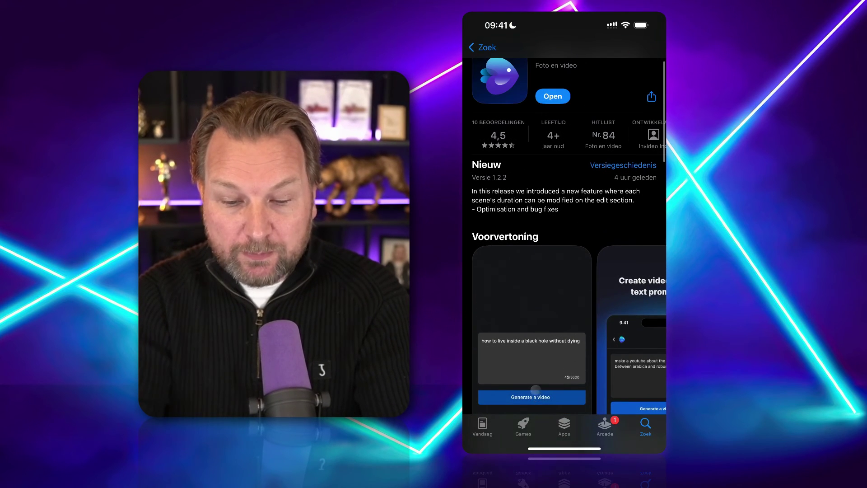
left_click(552, 96)
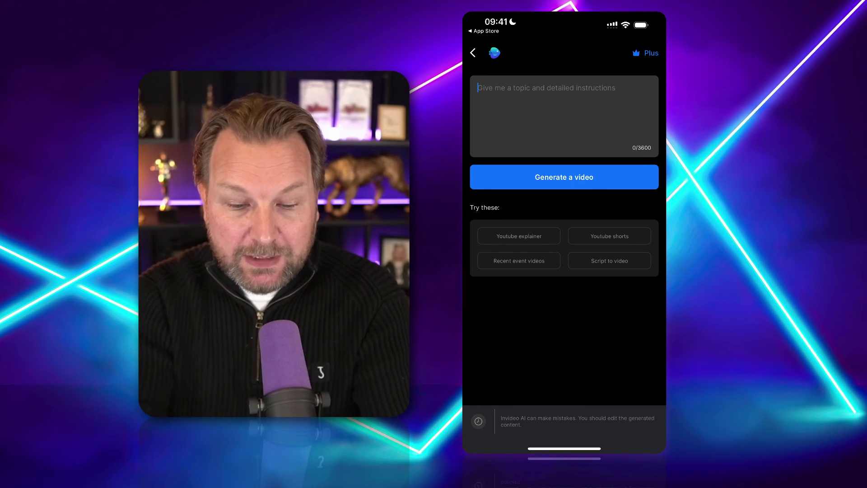
Generate a Short from the pasted prompt about losing 5 pounds in 7 days, British female voiceover.
left_click(542, 112)
left_click(478, 88)
left_click(482, 66)
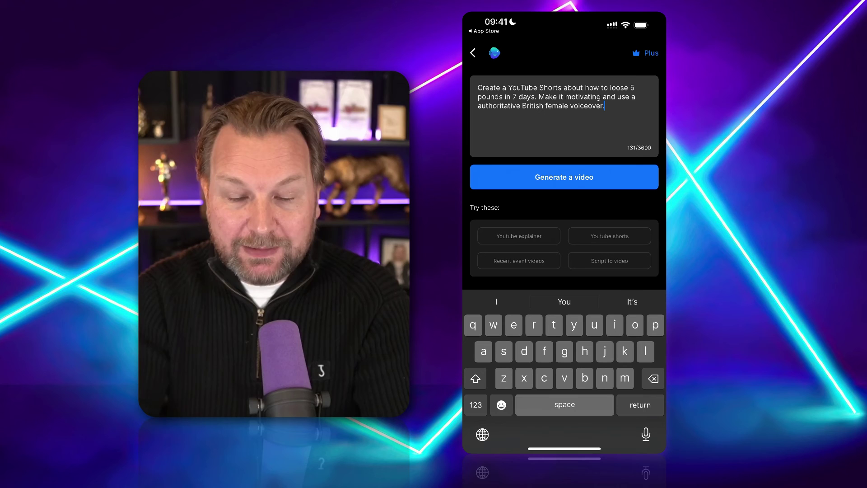
left_click(564, 176)
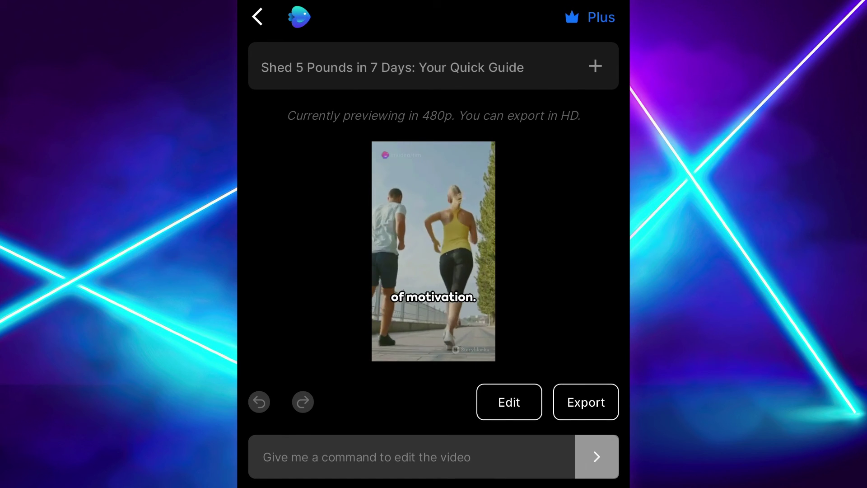
Replace Scene 1's running-couple clip with the 'loose weight' stock image of a waist being measured.
left_click(433, 251)
left_click(433, 251)
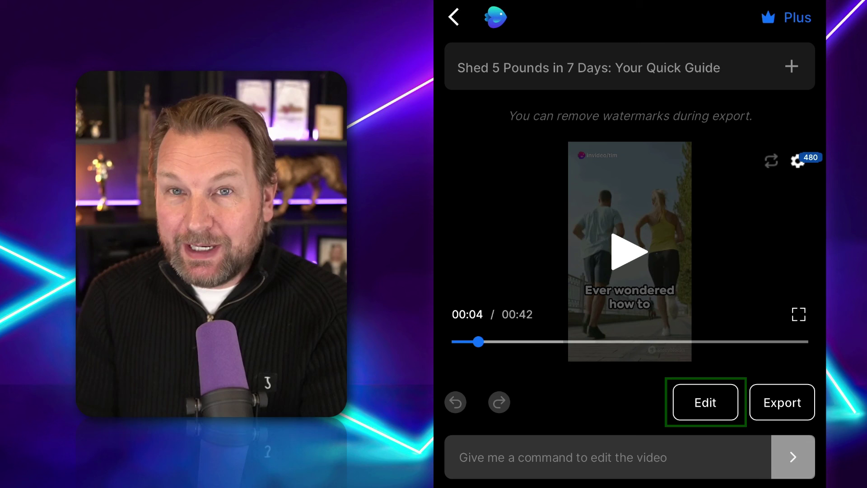
left_click(705, 402)
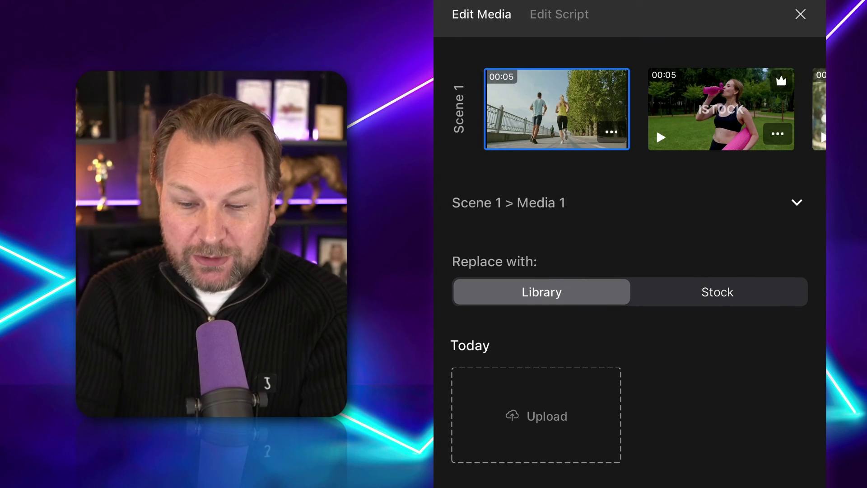
left_click(718, 291)
left_click(497, 331)
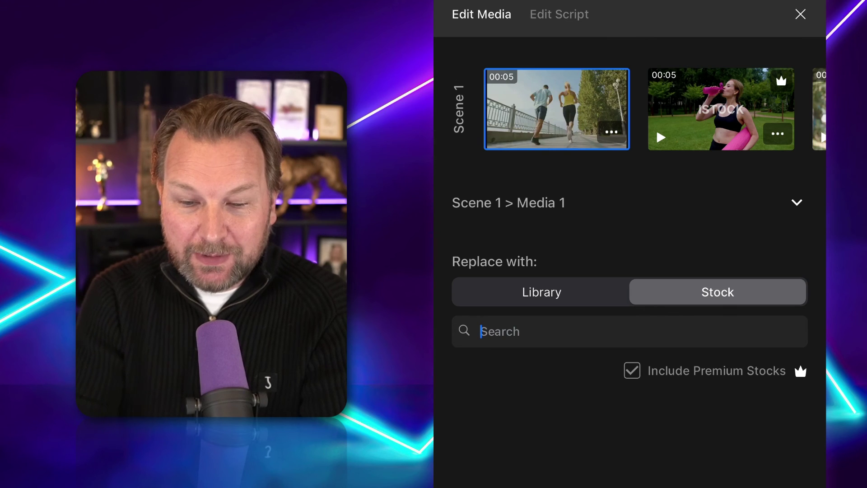
type("loose wei")
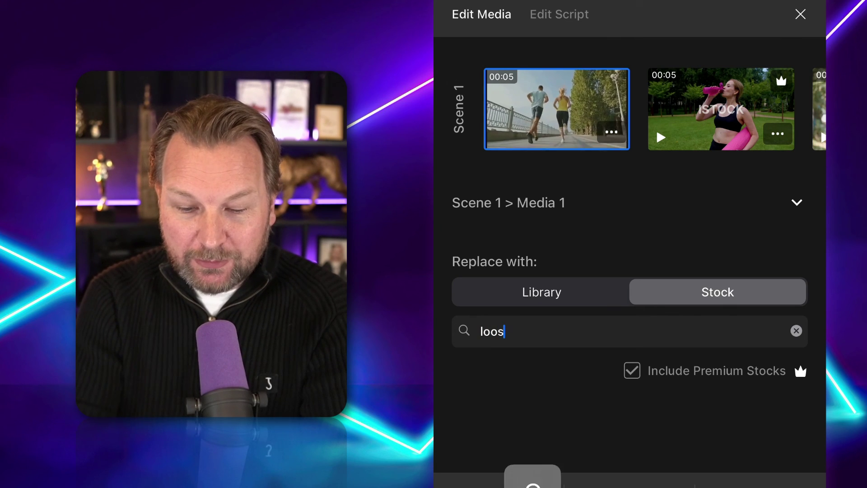
type("ght")
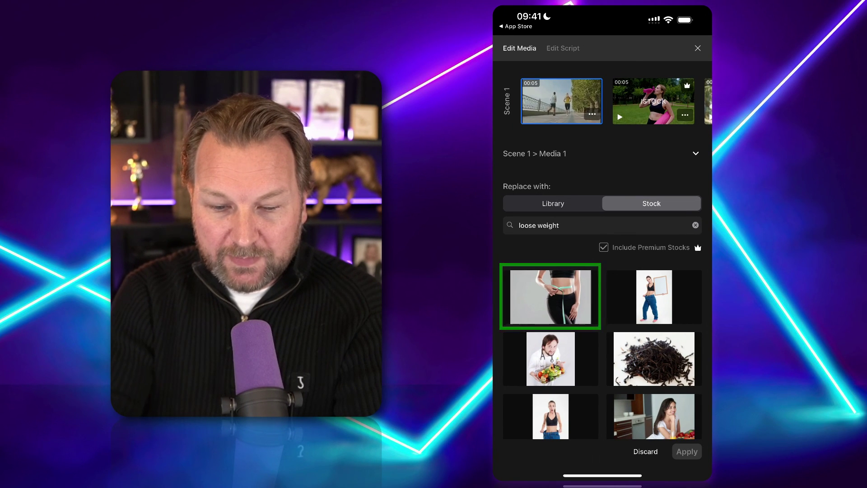
left_click(550, 296)
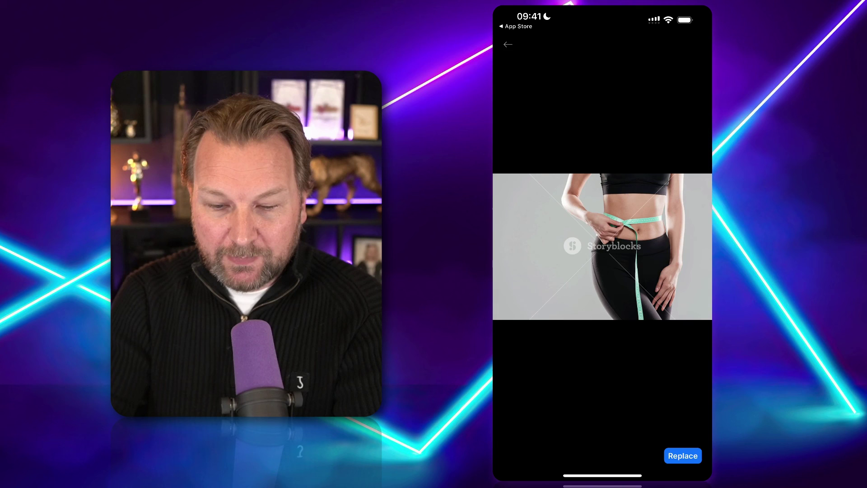
left_click(682, 455)
left_click(686, 451)
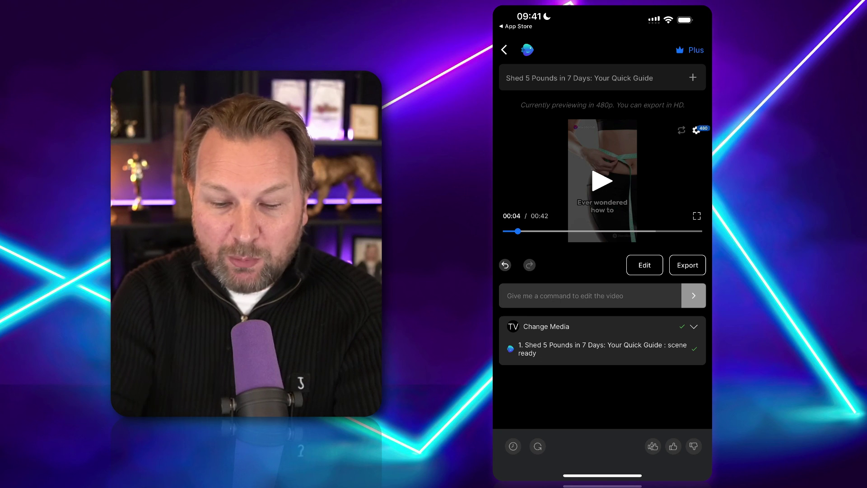
Submit the command 'Change the font color to pink' on the iPhone.
left_click(587, 295)
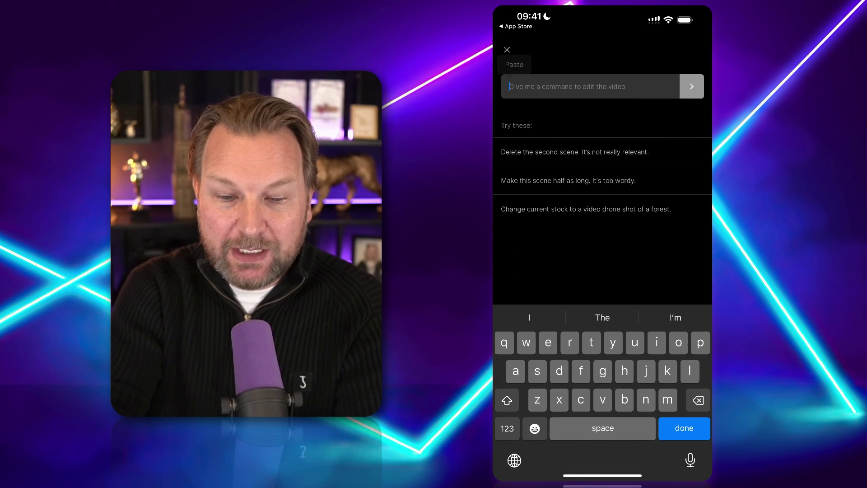
left_click(514, 64)
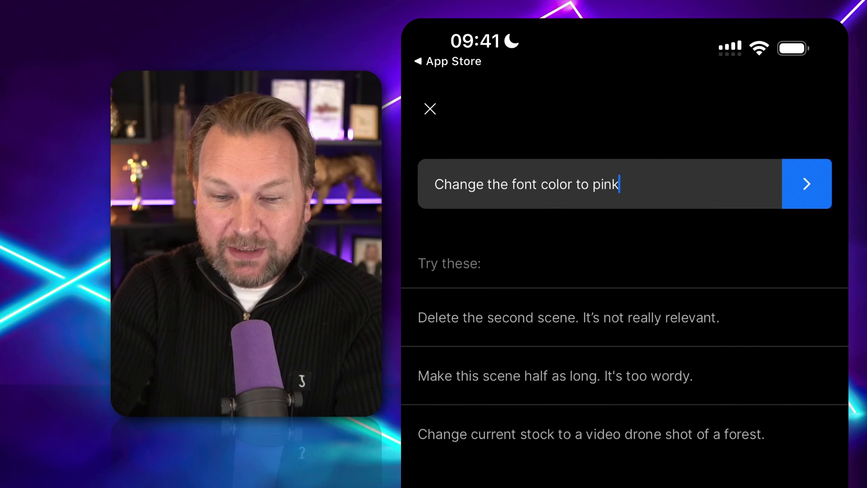
left_click(806, 184)
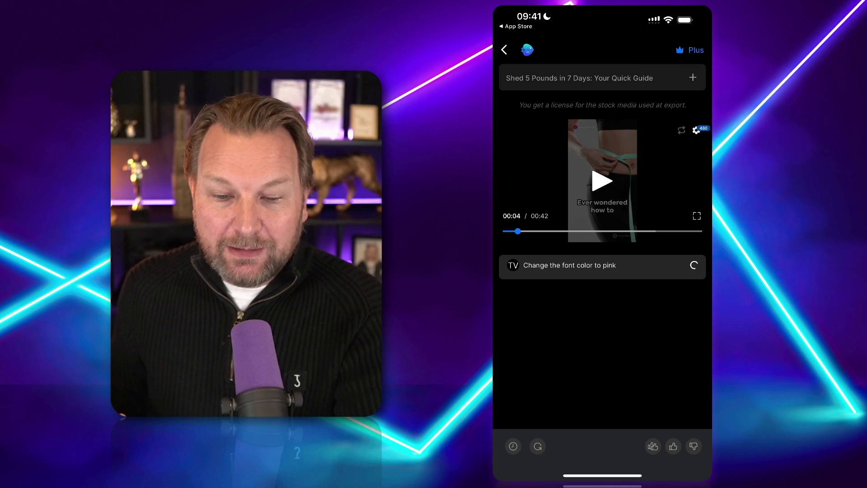